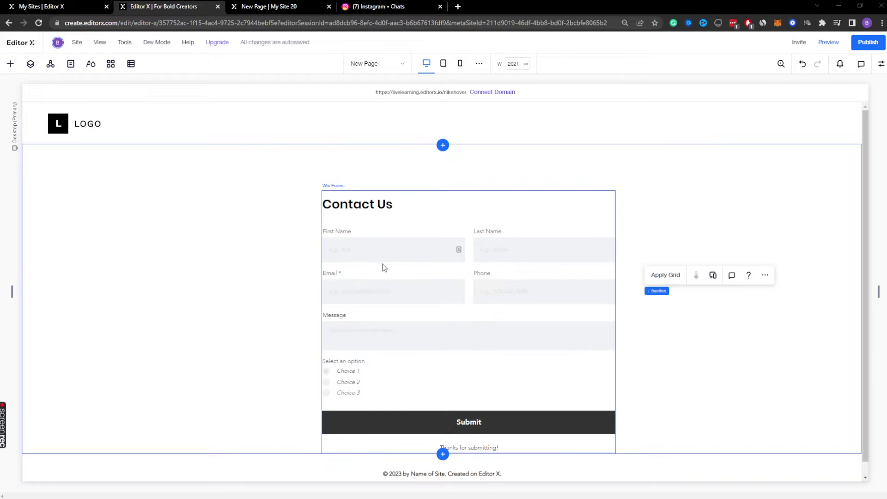
Step: Drop a second contact form onto the page, then remove it again
{"action": "left_click", "coordinate": [367, 218]}
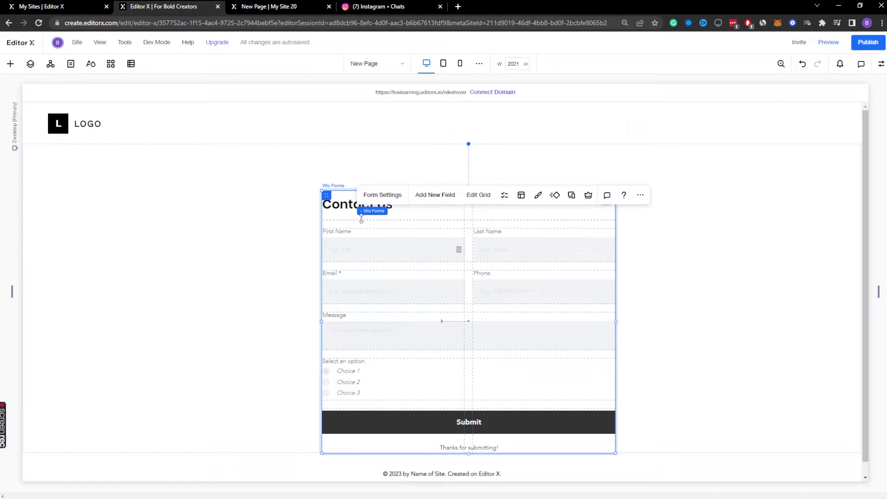
{"action": "left_click", "coordinate": [10, 67]}
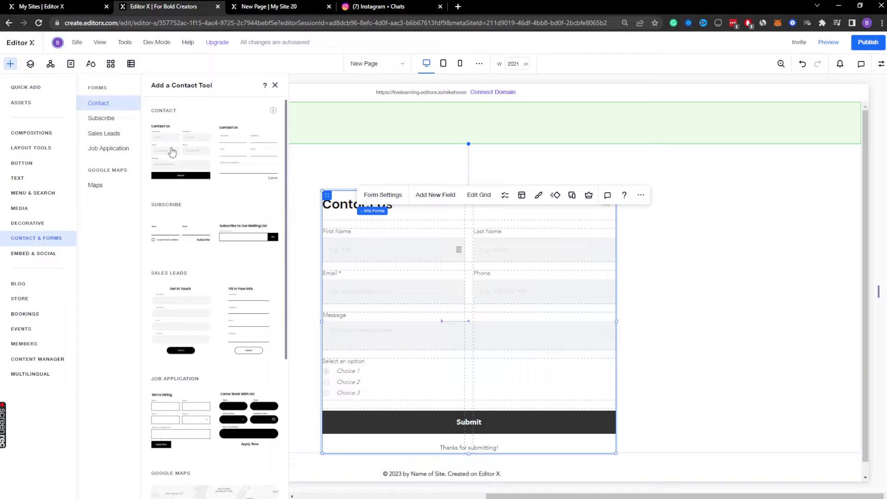
{"action": "left_click_drag", "start_coordinate": [171, 150], "coordinate": [654, 250]}
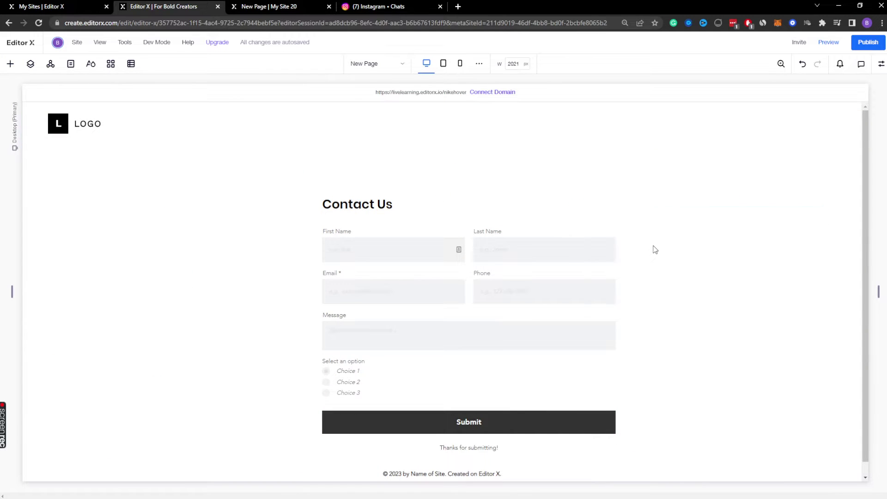
{"action": "key", "text": "Delete"}
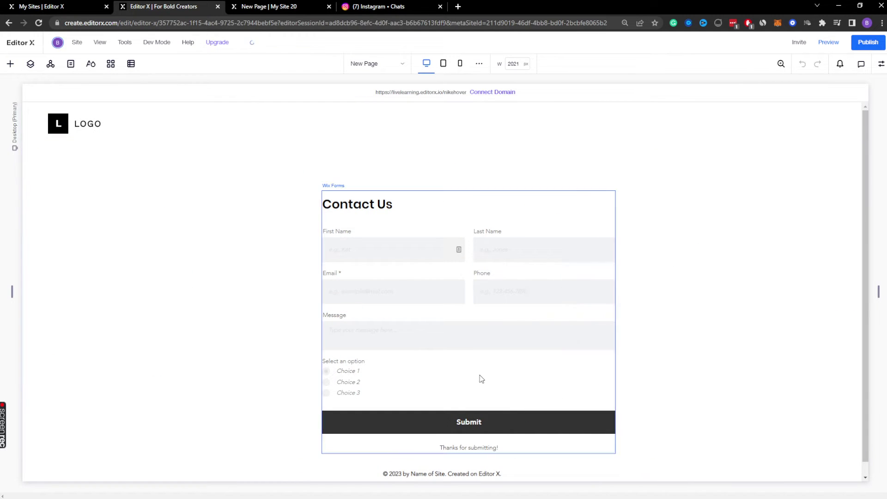
Step: Delete the 'Select an option' radio field from the Contact Us form
{"action": "left_click", "coordinate": [482, 379]}
{"action": "left_click", "coordinate": [358, 379]}
{"action": "key", "text": "Delete"}
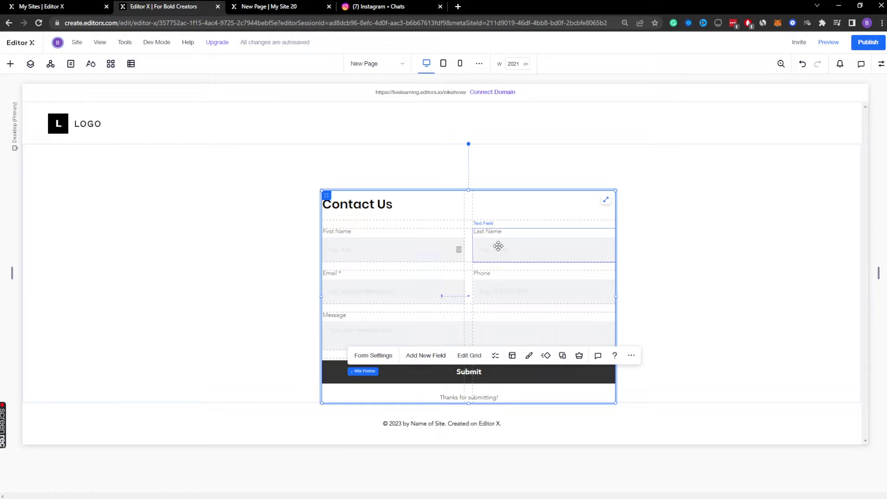
Step: Add a Radio Buttons field from the form's Basic Fields list
{"action": "left_click", "coordinate": [498, 246]}
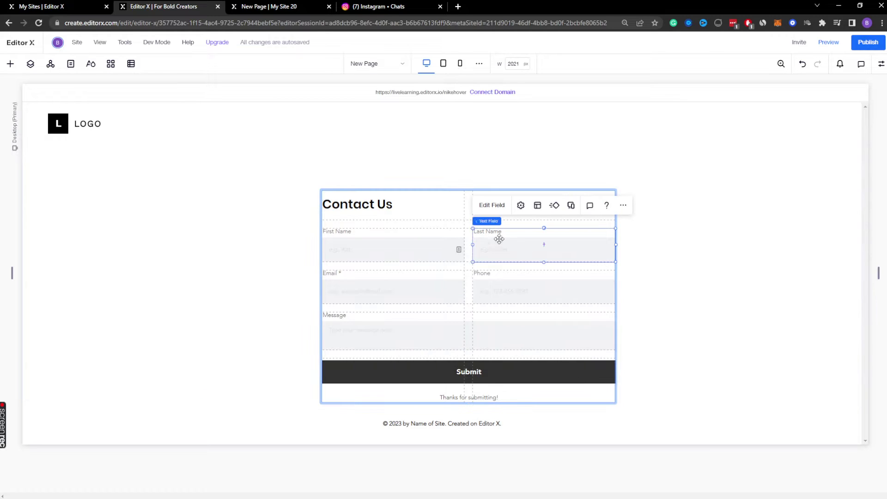
{"action": "left_click", "coordinate": [506, 222]}
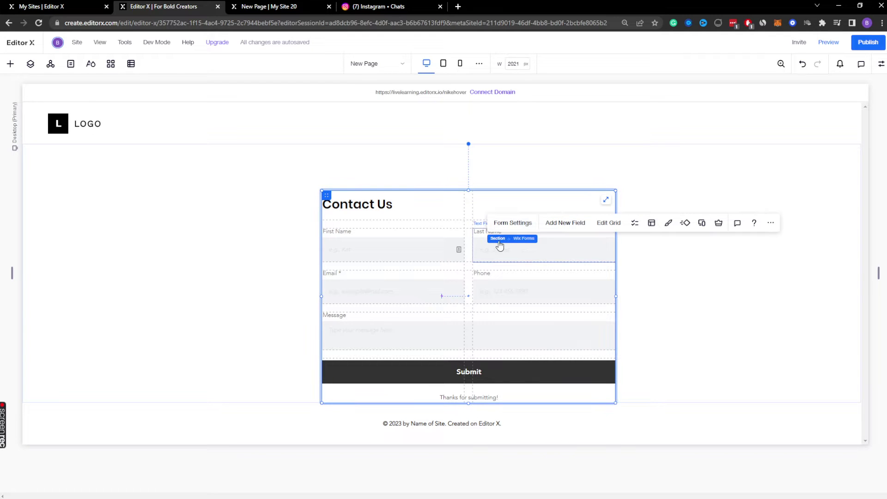
{"action": "left_click", "coordinate": [567, 224]}
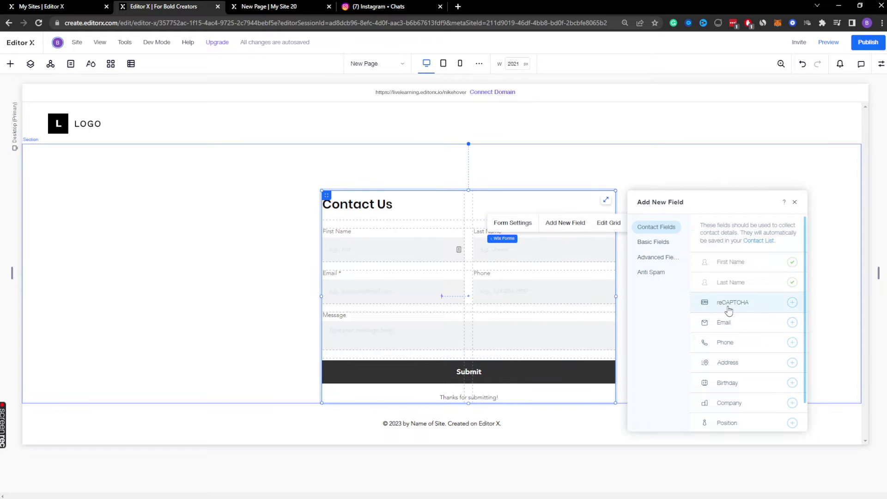
{"action": "scroll", "coordinate": [728, 309], "scroll_direction": "down", "scroll_amount": 1}
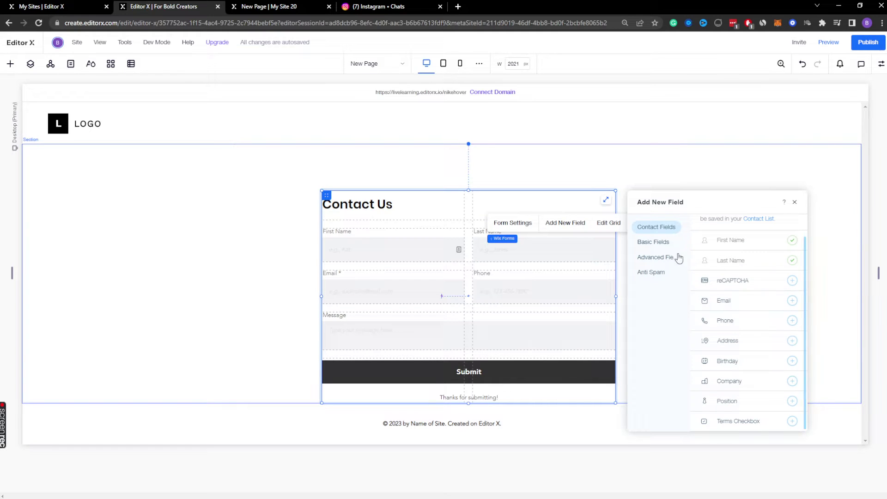
{"action": "left_click", "coordinate": [653, 242]}
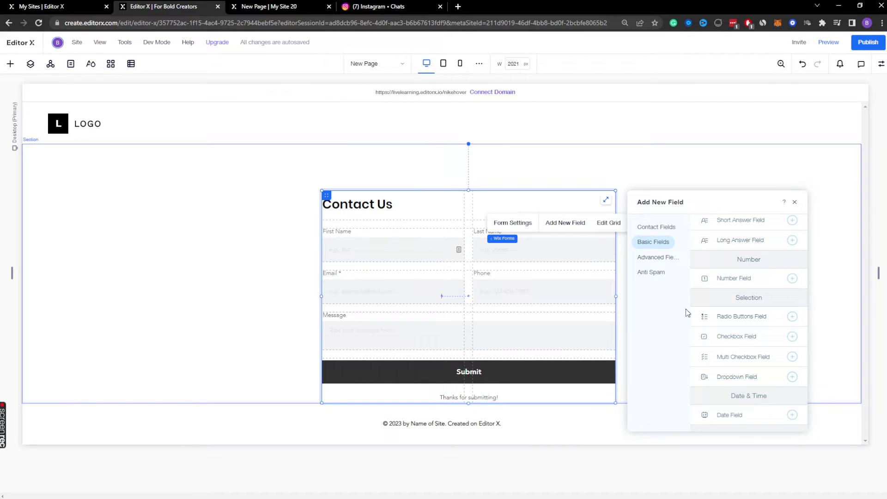
{"action": "left_click", "coordinate": [758, 319]}
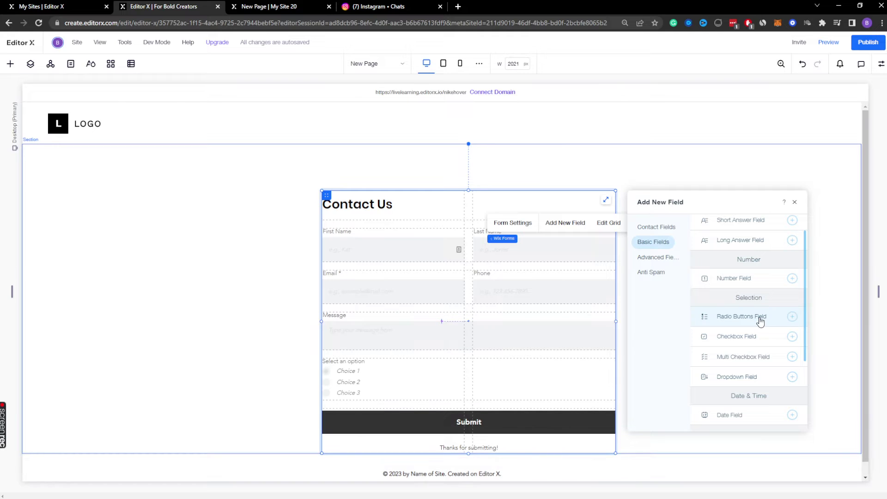
Step: Add terms and multi-checkbox fields, then undo them
{"action": "left_click", "coordinate": [763, 338]}
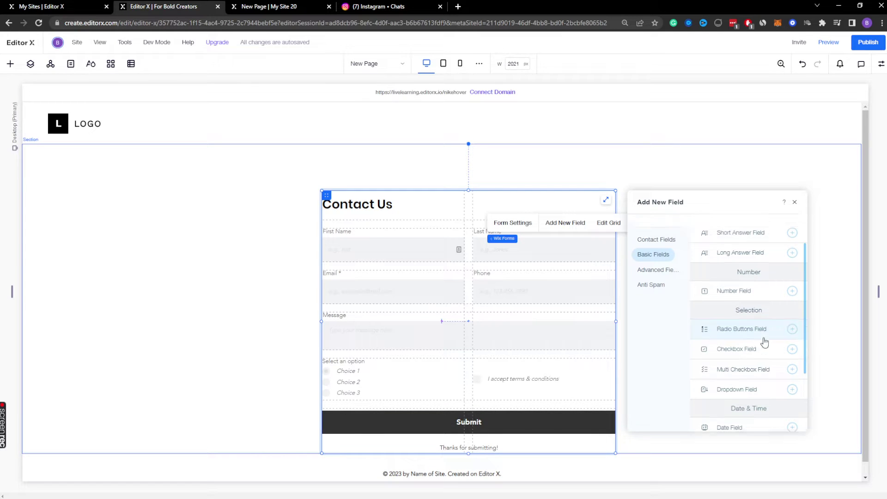
{"action": "left_click", "coordinate": [762, 373]}
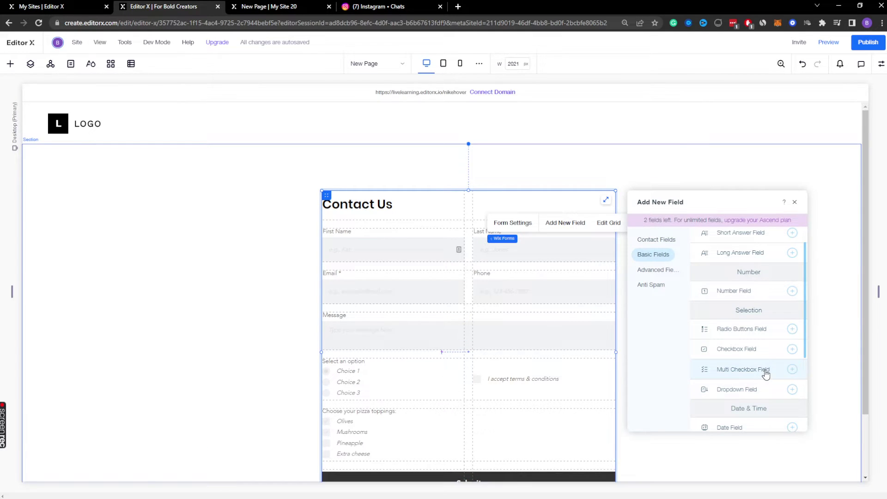
{"action": "left_click", "coordinate": [355, 389]}
{"action": "key", "text": "ctrl+z"}
{"action": "key", "text": "ctrl+z"}
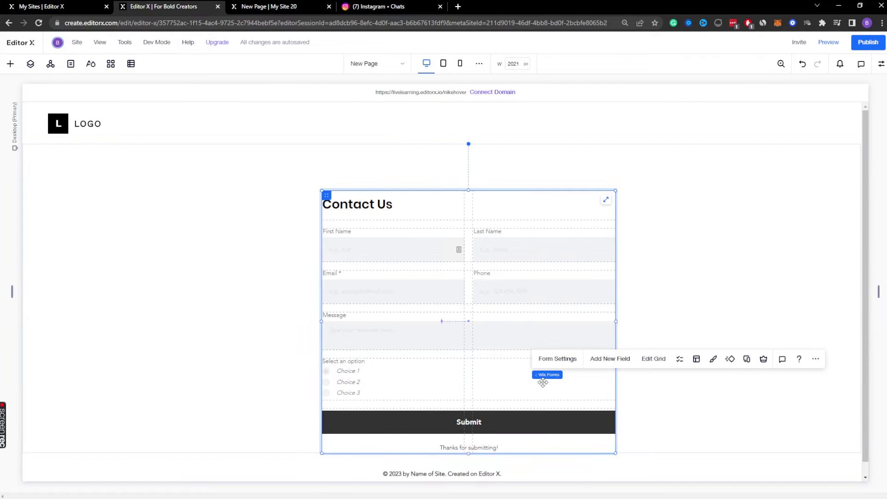
Step: Move the radio field beside the Message field and show its layout settings
{"action": "left_click", "coordinate": [348, 385]}
{"action": "left_click_drag", "start_coordinate": [346, 376], "coordinate": [499, 329]}
{"action": "left_click", "coordinate": [881, 66]}
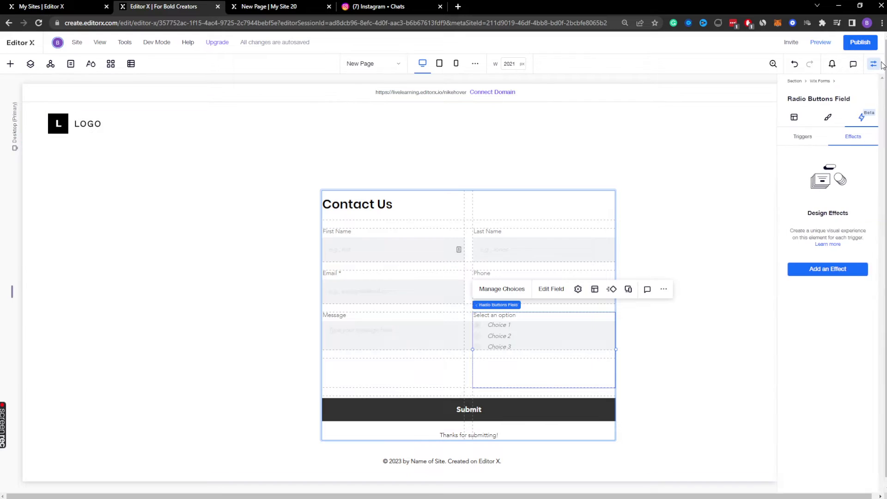
{"action": "left_click", "coordinate": [798, 123]}
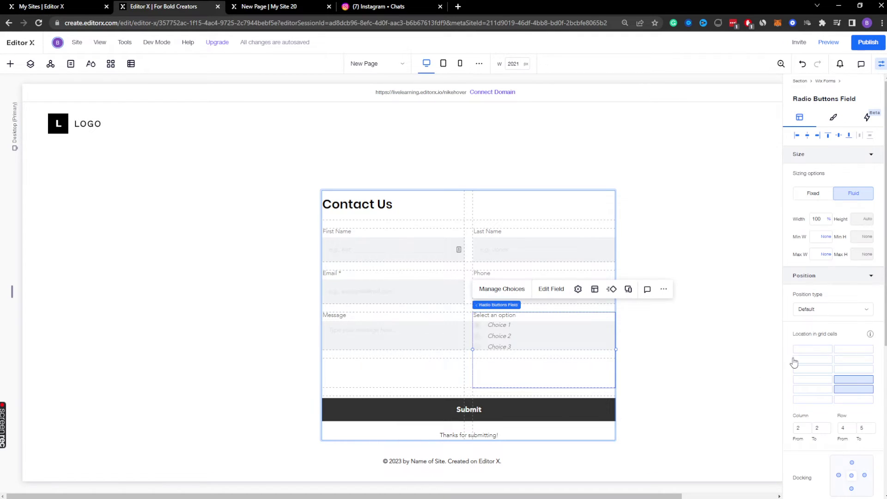
Step: Try grid cells until the radio field sits at column 1, row 5
{"action": "mouse_move", "coordinate": [849, 383]}
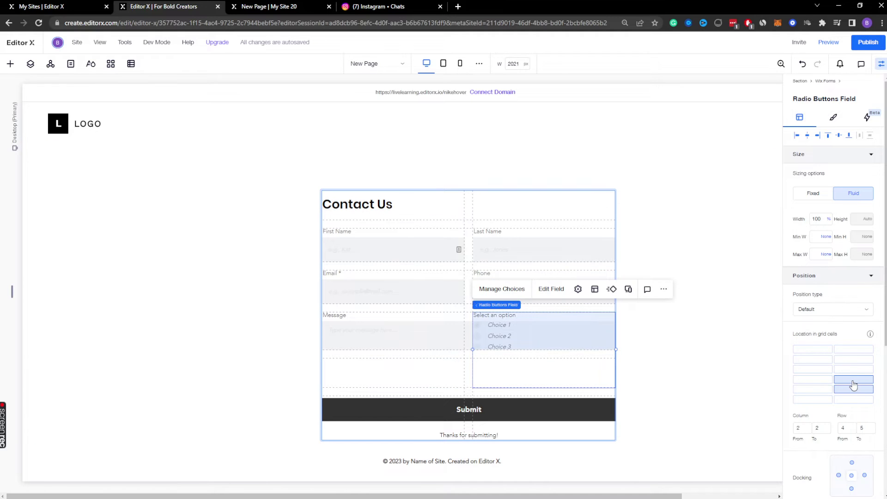
{"action": "left_click", "coordinate": [853, 381]}
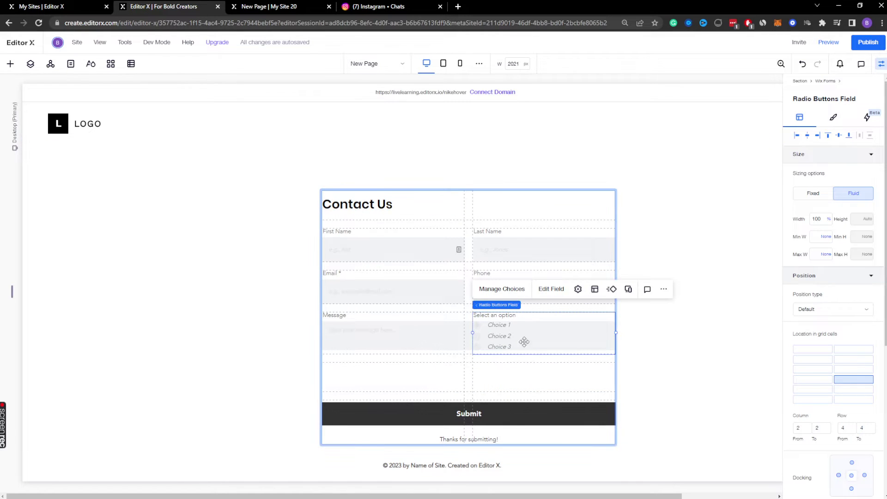
{"action": "mouse_move", "coordinate": [500, 307]}
{"action": "left_click", "coordinate": [823, 382]}
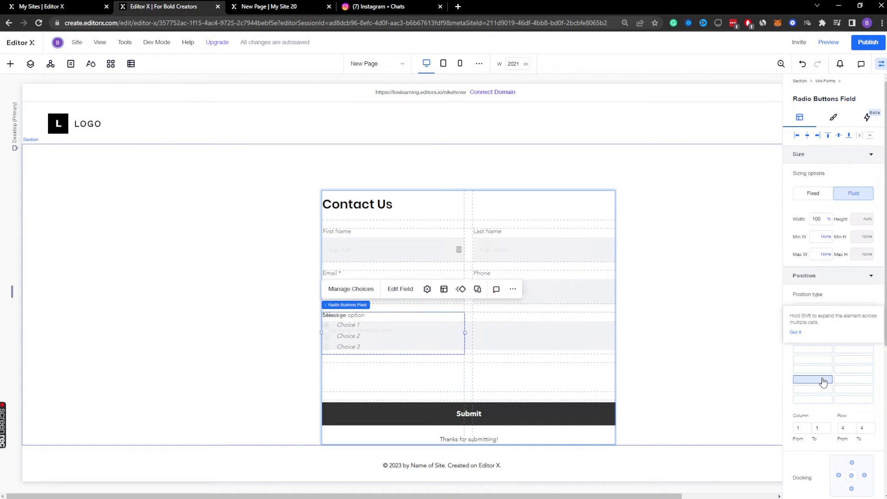
{"action": "left_click", "coordinate": [824, 371]}
{"action": "left_click", "coordinate": [856, 369]}
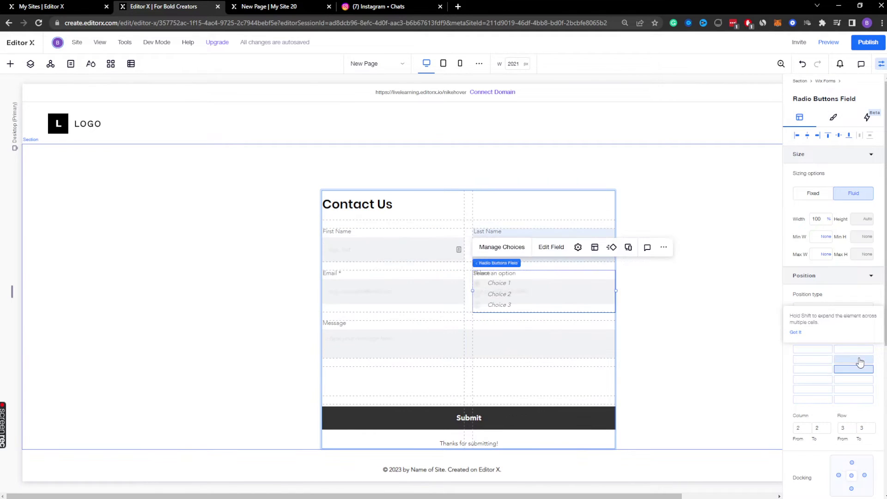
{"action": "left_click", "coordinate": [859, 359]}
{"action": "left_click", "coordinate": [811, 390]}
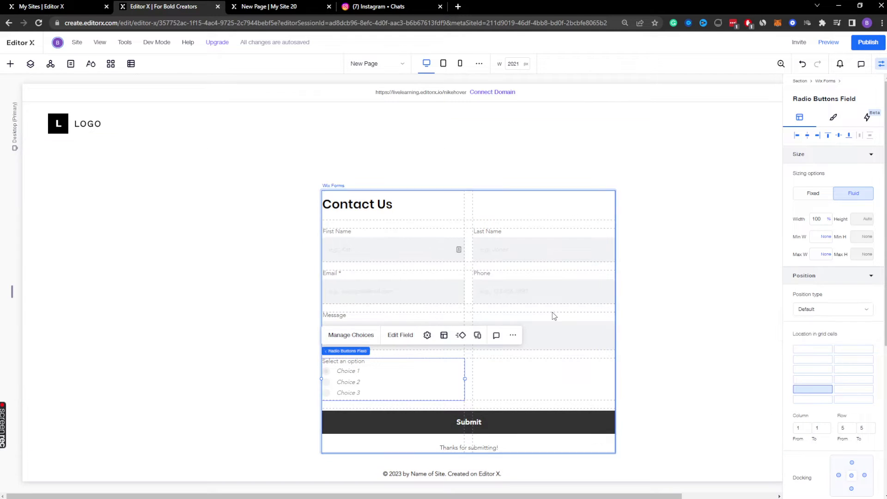
Step: Delete the Message field and select the radio buttons field
{"action": "left_click", "coordinate": [563, 338]}
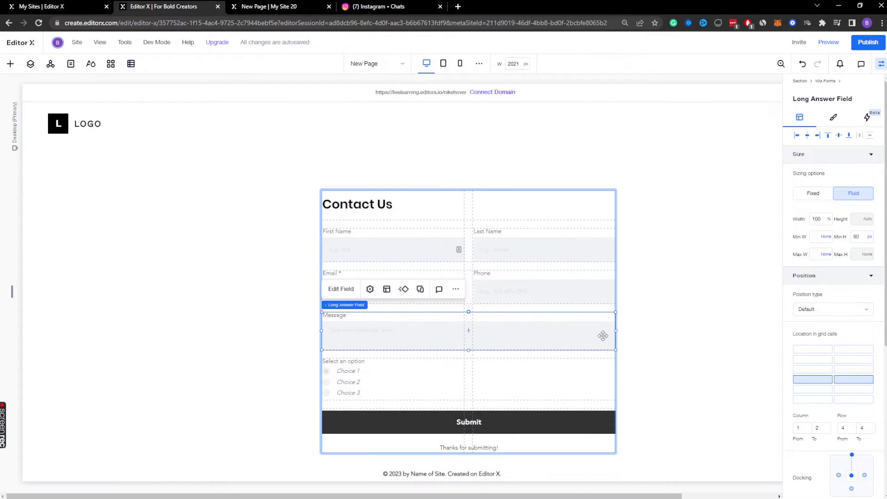
{"action": "key", "text": "Delete"}
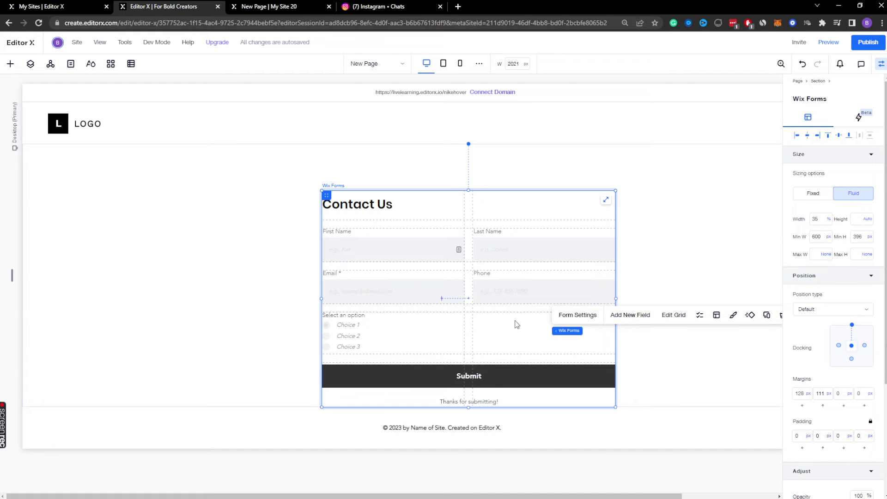
{"action": "left_click", "coordinate": [348, 323]}
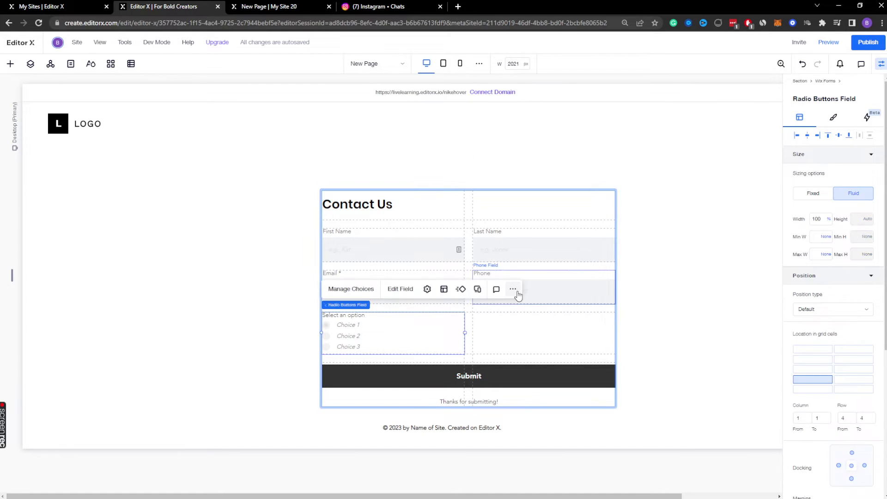
{"action": "left_click", "coordinate": [571, 282]}
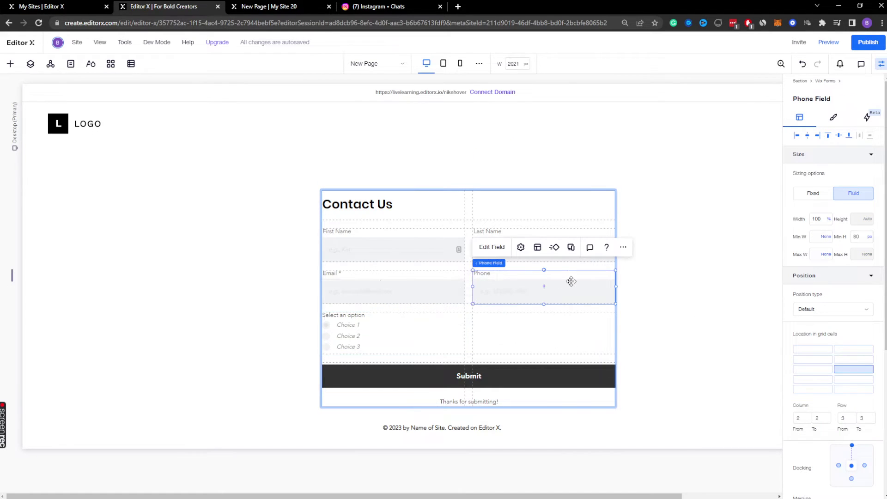
{"action": "left_click", "coordinate": [342, 333]}
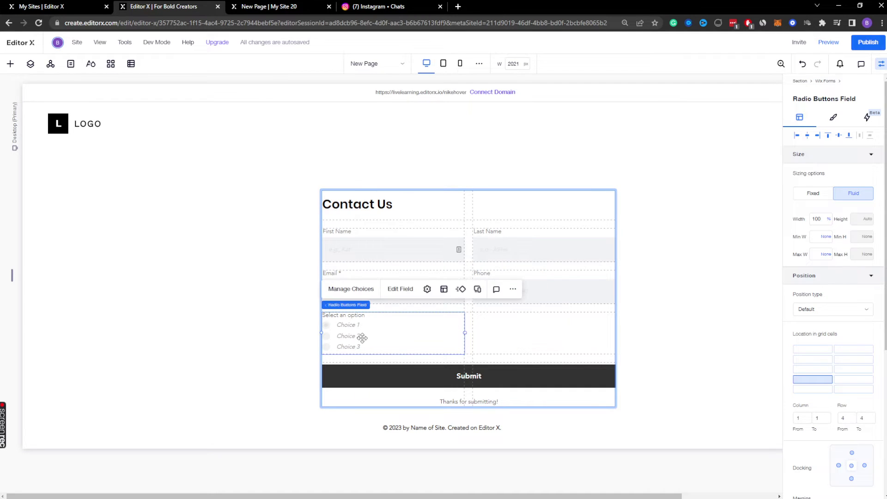
Step: Stretch the radio field across grid columns 1–2 of row 4
{"action": "left_click", "coordinate": [841, 383], "text": "shift"}
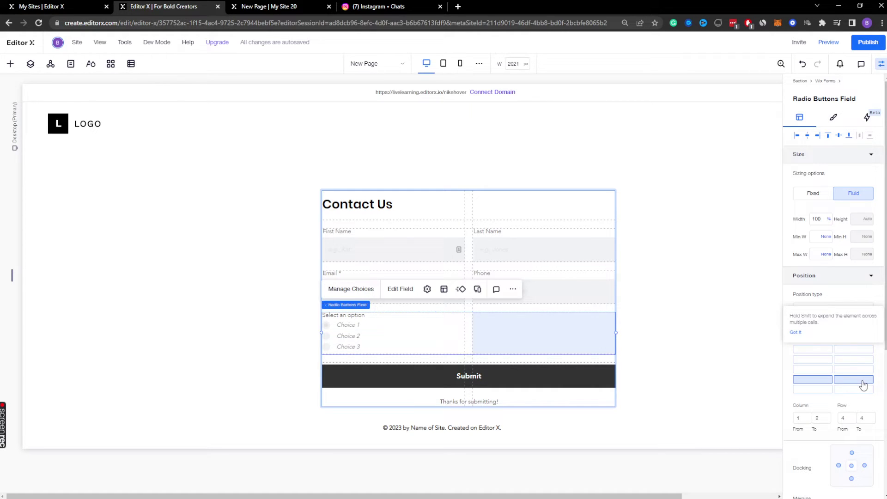
{"action": "left_click", "coordinate": [811, 381]}
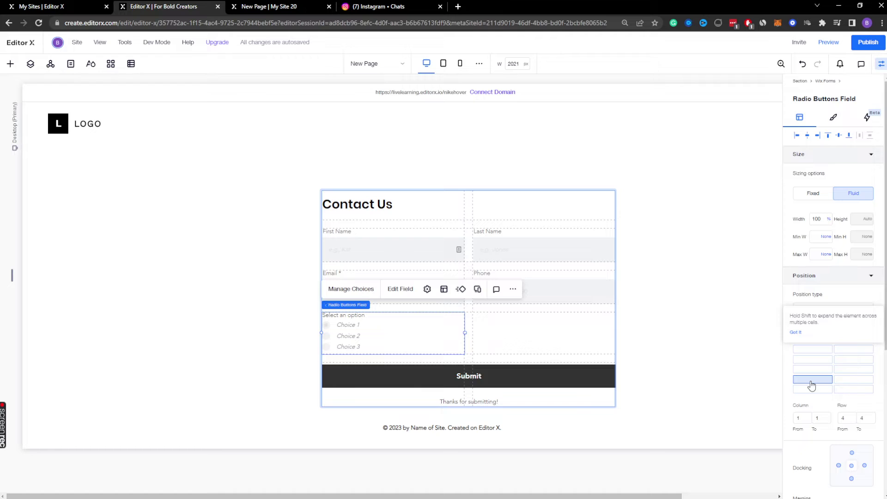
{"action": "left_click", "coordinate": [819, 383], "text": "shift"}
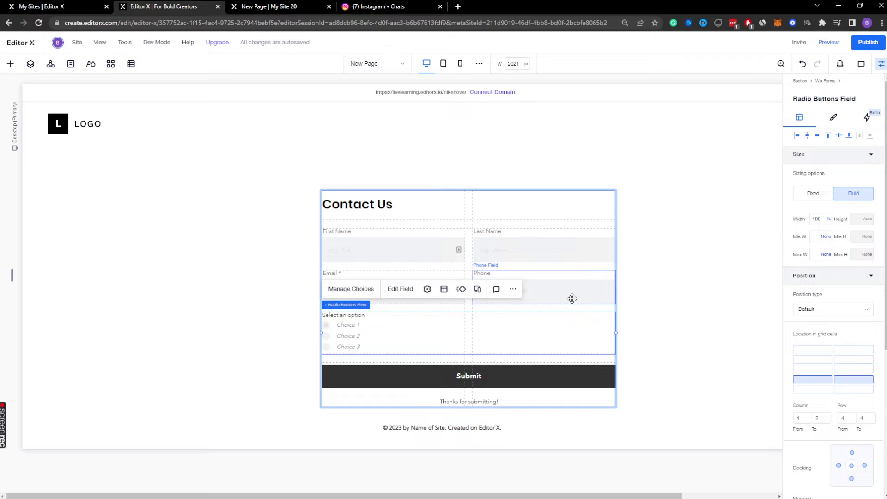
Step: Try the Submit button in the right column, then restore it across both columns
{"action": "left_click", "coordinate": [396, 245]}
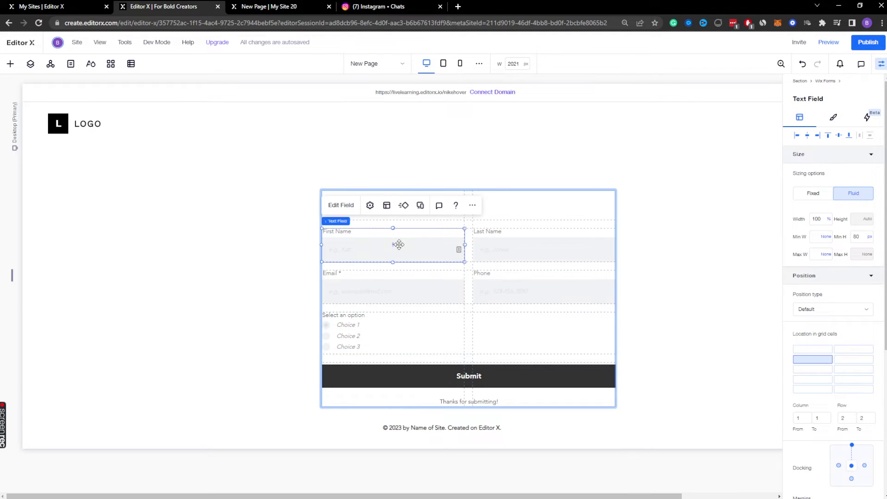
{"action": "left_click", "coordinate": [438, 379]}
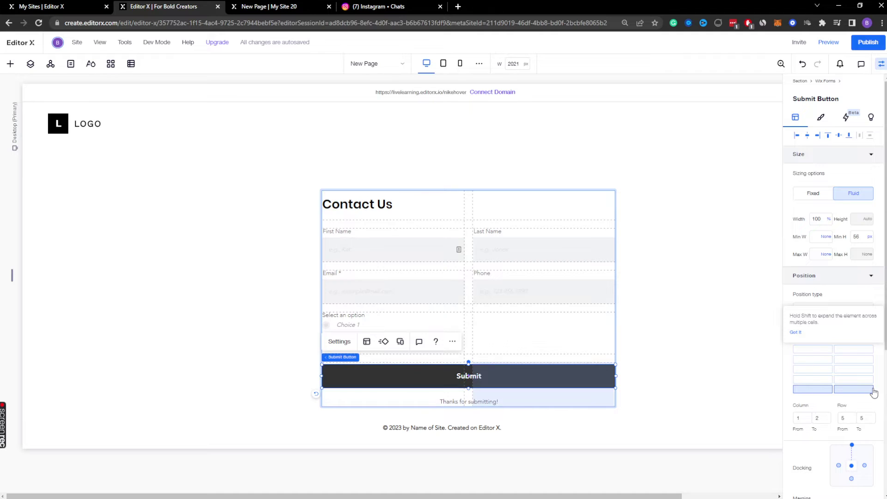
{"action": "left_click", "coordinate": [838, 392]}
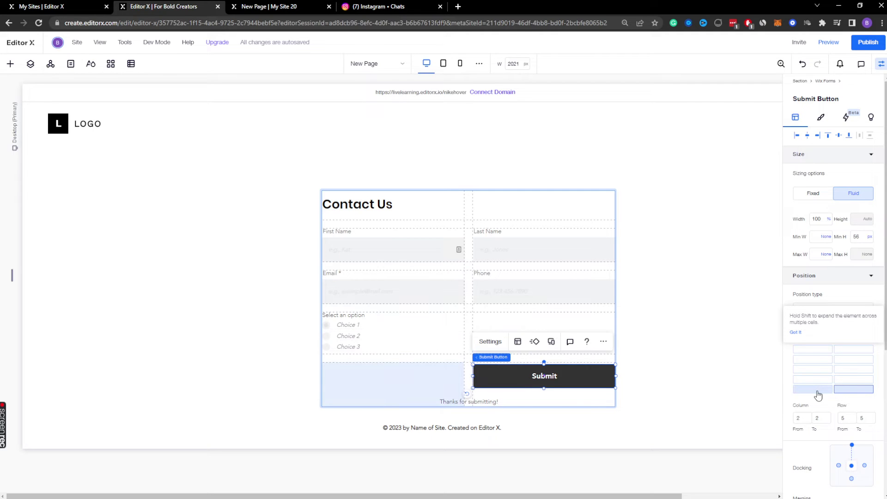
{"action": "left_click", "coordinate": [818, 393], "text": "shift"}
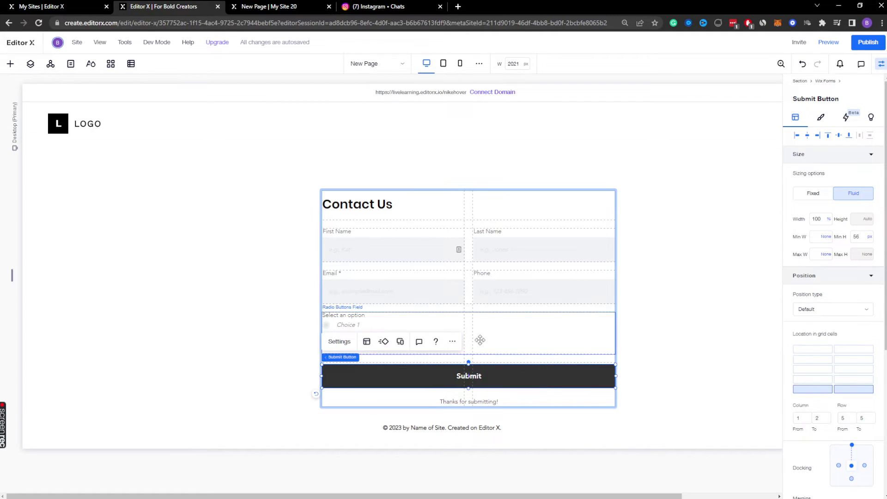
Step: Try placing the Email field in row 4 beside the radio choices
{"action": "left_click", "coordinate": [399, 293]}
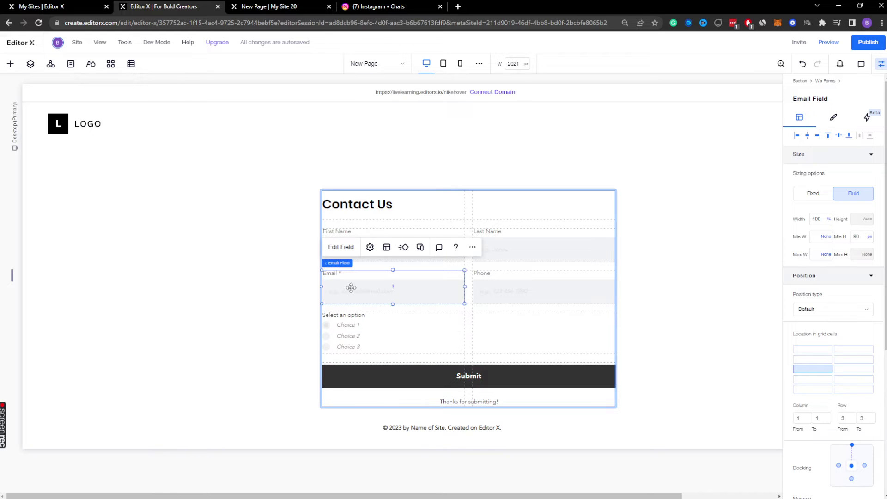
{"action": "left_click", "coordinate": [857, 380]}
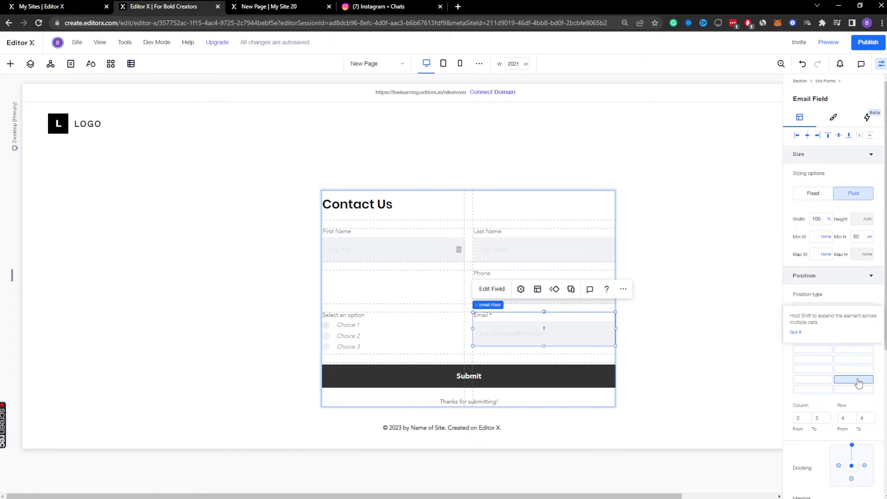
{"action": "left_click", "coordinate": [812, 380]}
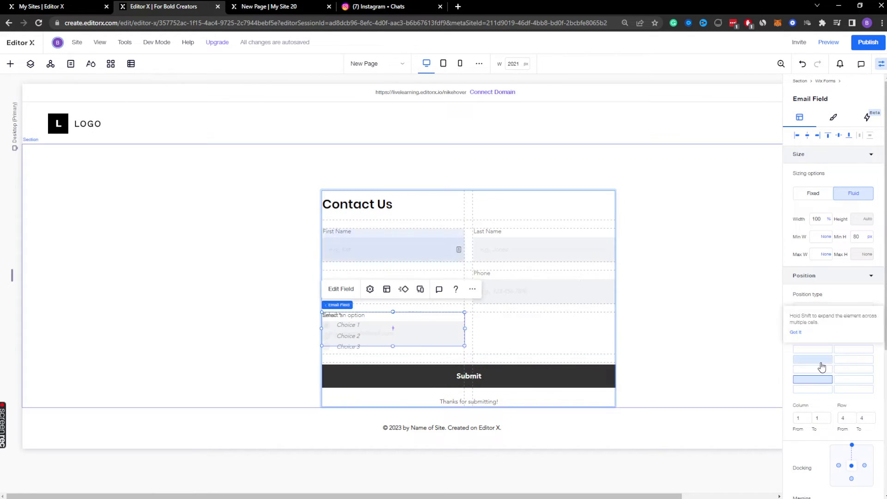
{"action": "left_click", "coordinate": [854, 379]}
Step: Delete the Phone field, then undo the deletion
{"action": "left_click", "coordinate": [407, 328]}
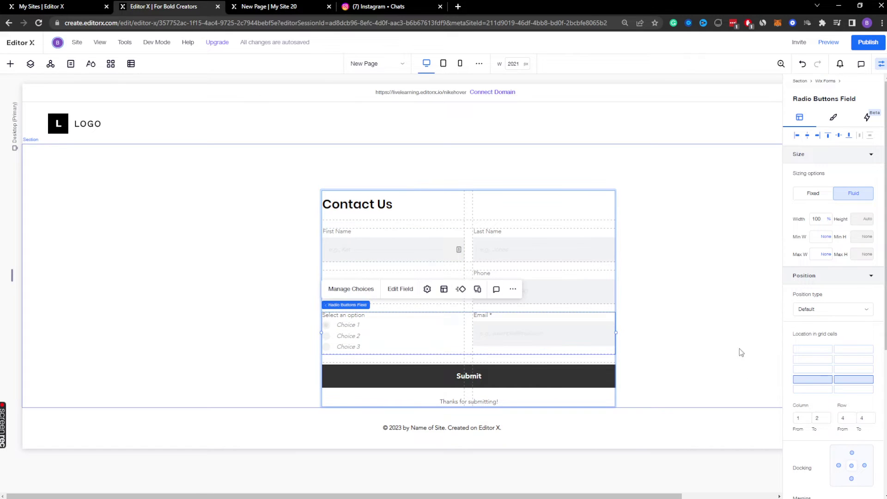
{"action": "left_click", "coordinate": [560, 286]}
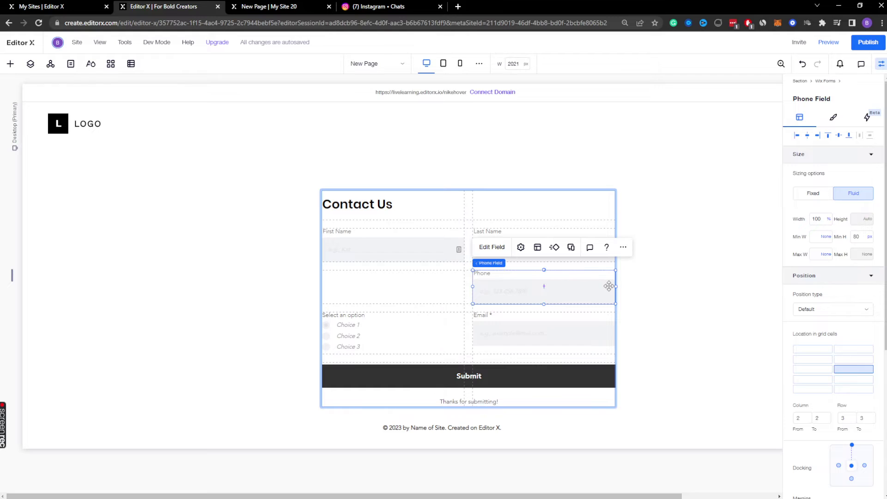
{"action": "key", "text": "Delete"}
{"action": "left_click", "coordinate": [530, 329]}
{"action": "left_click", "coordinate": [532, 330]}
{"action": "left_click", "coordinate": [531, 294]}
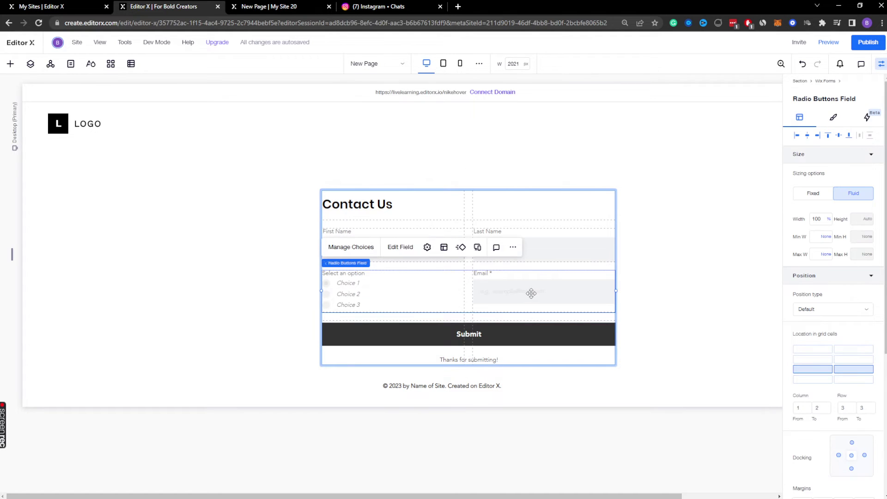
{"action": "key", "text": "ctrl+z"}
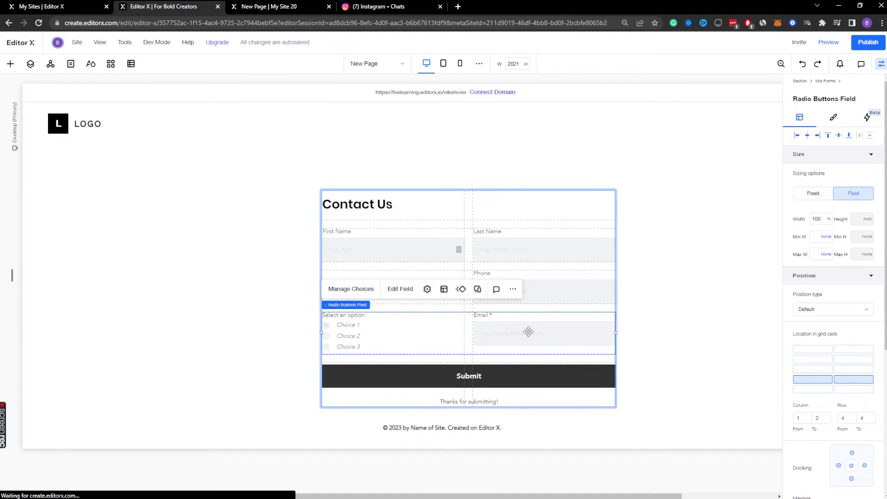
Step: Limit the radio field to column 1 and stretch Email across both columns of row 3
{"action": "left_click", "coordinate": [827, 379]}
{"action": "left_click", "coordinate": [549, 342]}
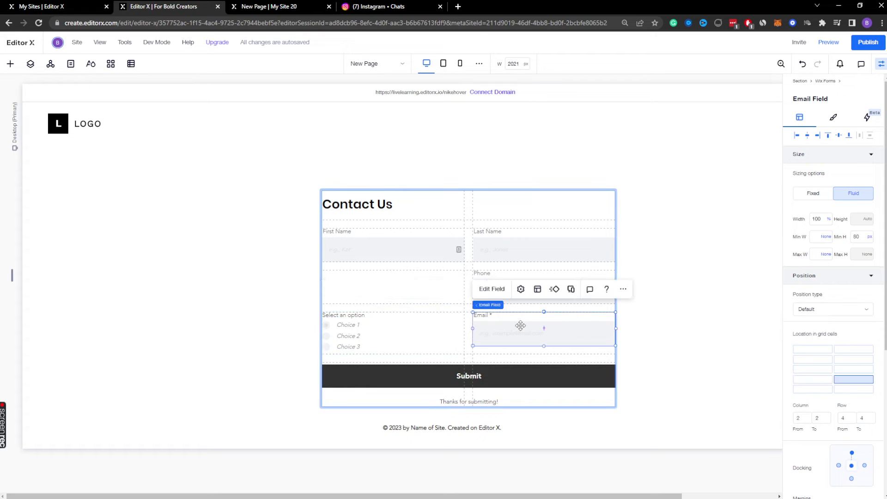
{"action": "left_click", "coordinate": [822, 370]}
{"action": "left_click", "coordinate": [857, 375], "text": "shift"}
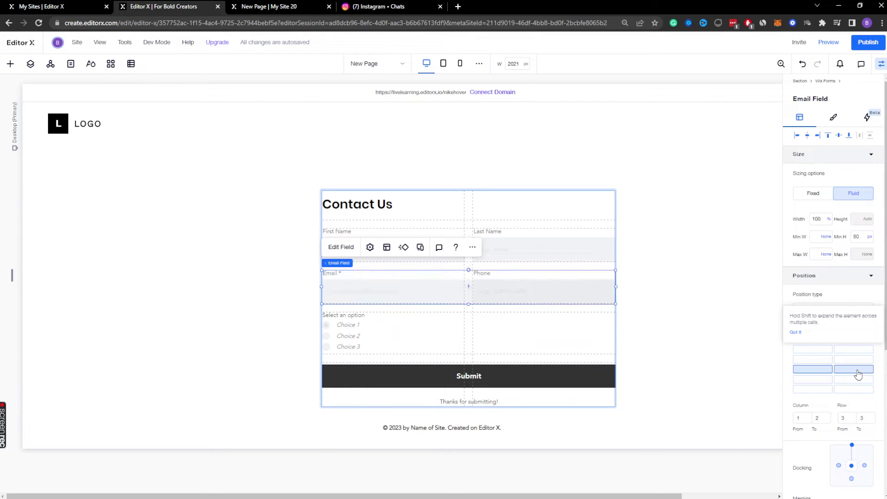
Step: Delete the Phone field for good and select the section around the form
{"action": "left_click", "coordinate": [506, 283]}
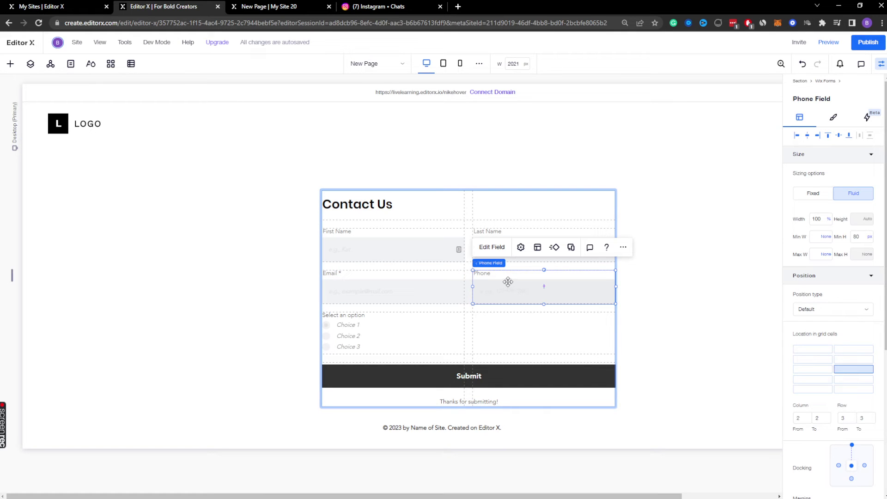
{"action": "key", "text": "Delete"}
{"action": "left_click", "coordinate": [353, 336]}
{"action": "left_click", "coordinate": [354, 336]}
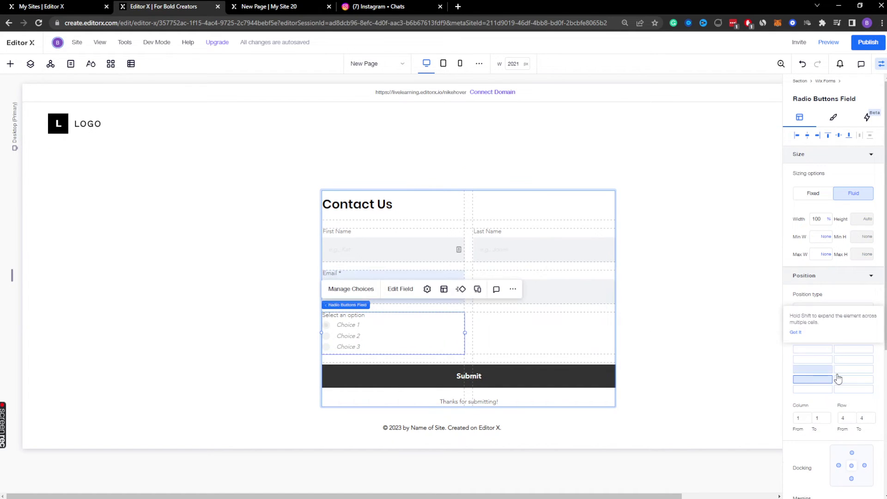
{"action": "left_click", "coordinate": [694, 292]}
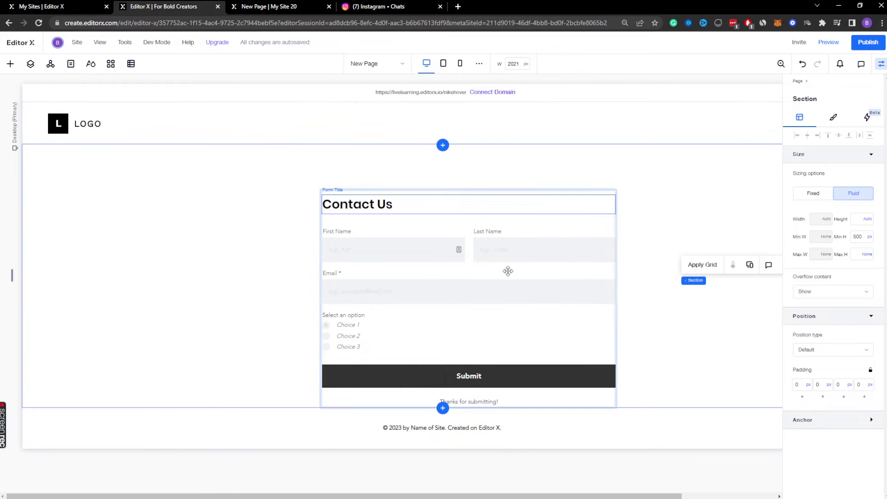
{"action": "left_click", "coordinate": [544, 257]}
{"action": "key", "text": "Delete"}
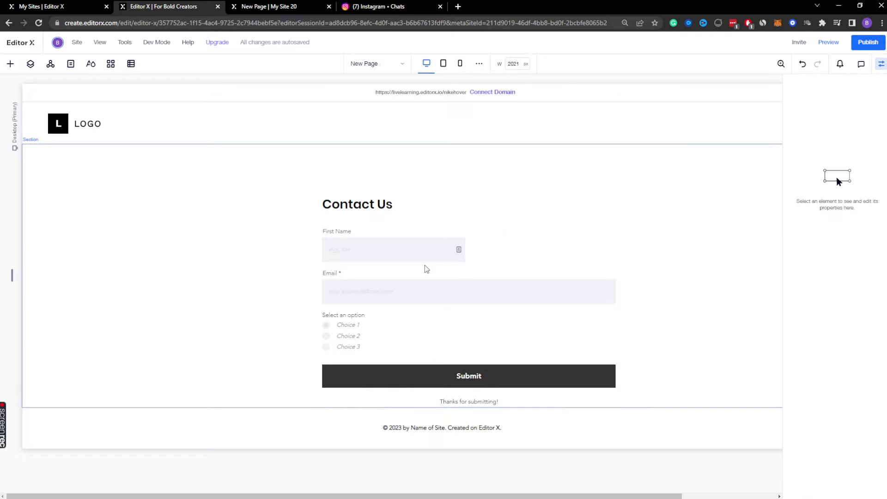
{"action": "left_click", "coordinate": [398, 248]}
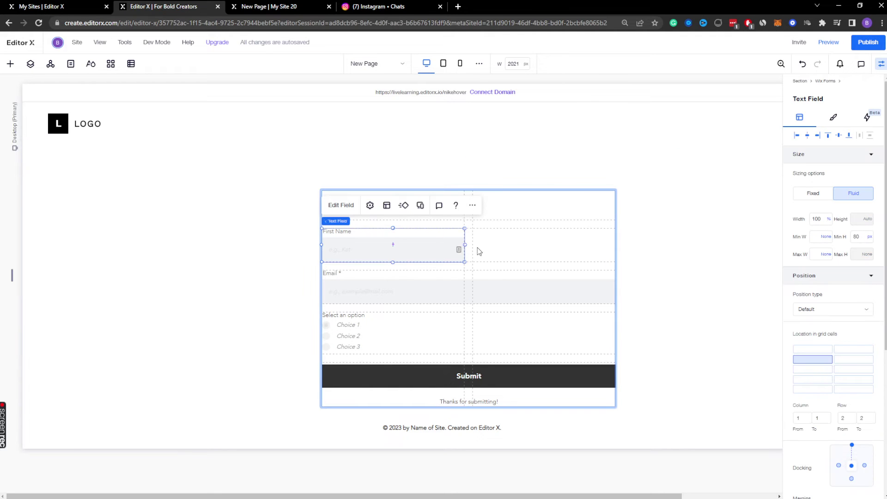
{"action": "left_click", "coordinate": [844, 362], "text": "shift"}
{"action": "left_click", "coordinate": [681, 222]}
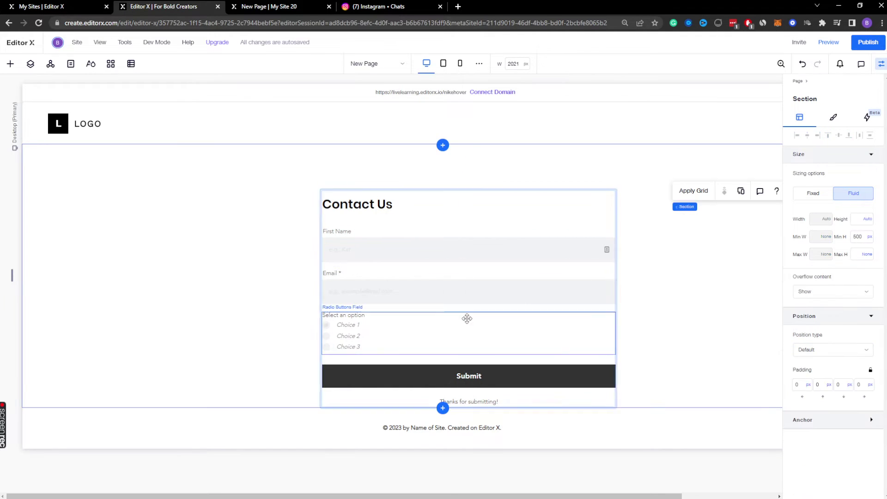
{"action": "left_click", "coordinate": [517, 219]}
{"action": "left_click", "coordinate": [516, 209]}
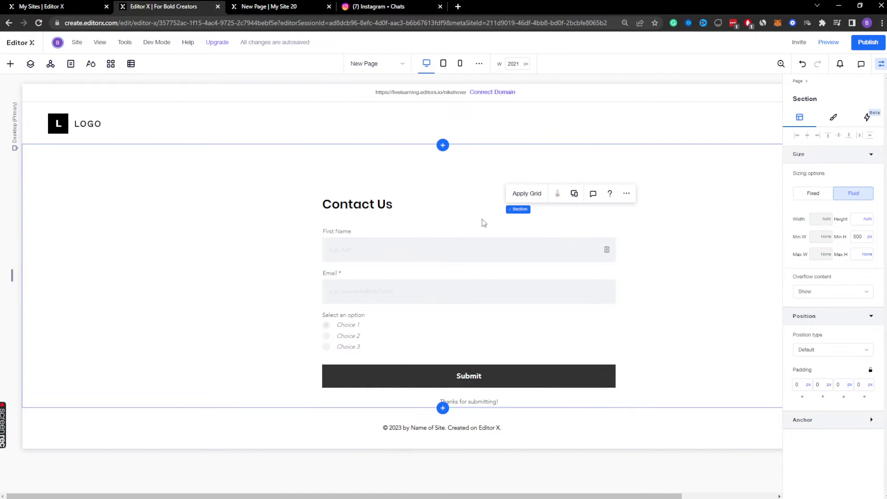
{"action": "left_click", "coordinate": [531, 236]}
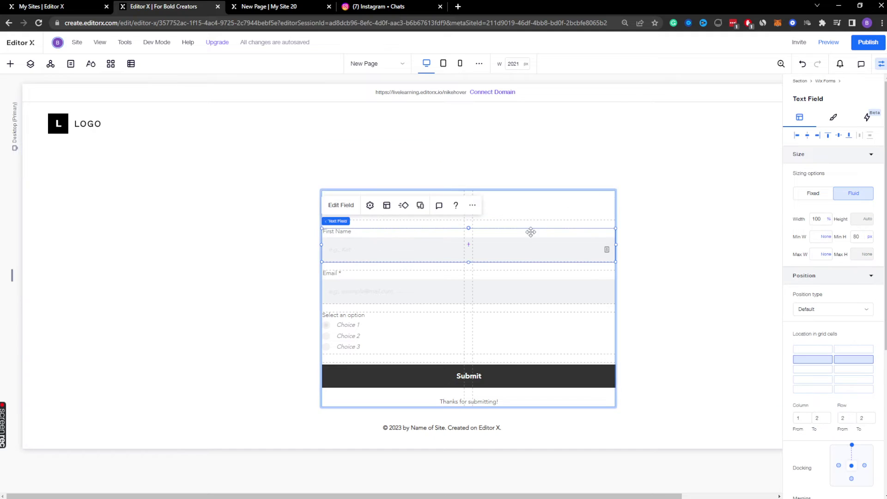
Step: Move the Contact Us form up directly beneath the header
{"action": "left_click", "coordinate": [331, 221]}
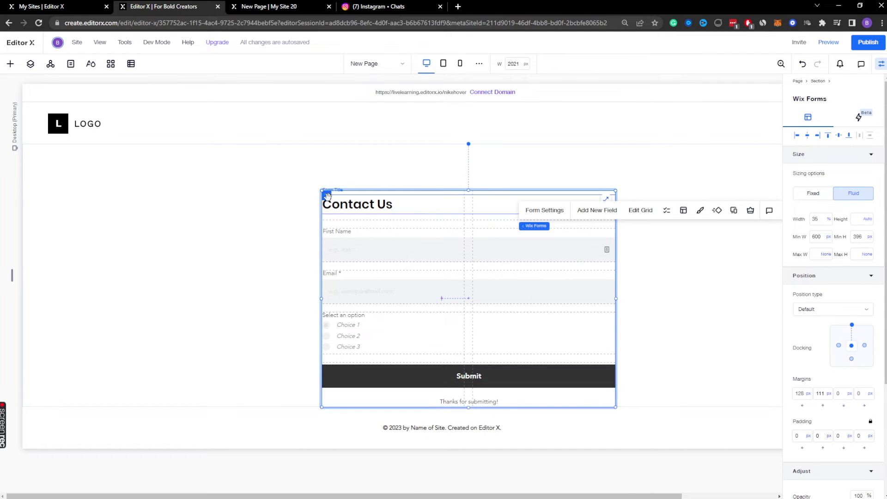
{"action": "left_click_drag", "start_coordinate": [327, 195], "coordinate": [326, 173]}
{"action": "left_click", "coordinate": [880, 64]}
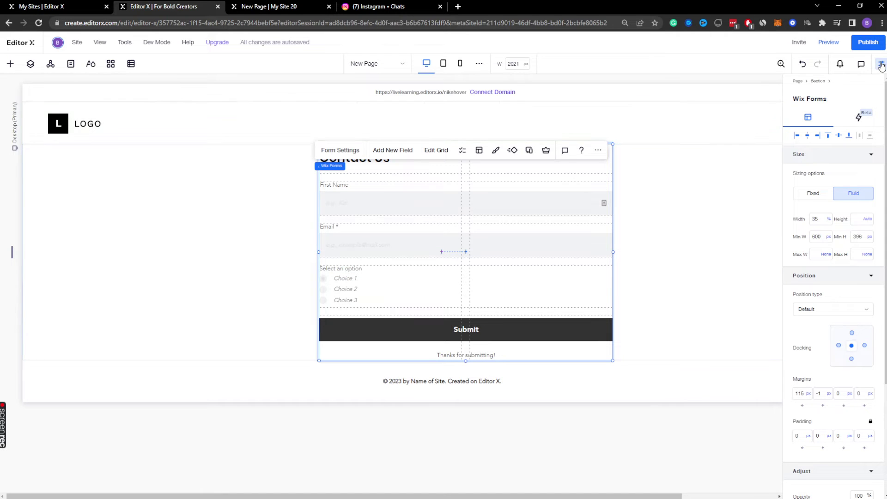
Step: Select the Email field, then the whole Wix Forms container
{"action": "left_click", "coordinate": [688, 222]}
{"action": "left_click", "coordinate": [491, 253]}
{"action": "mouse_move", "coordinate": [349, 219]}
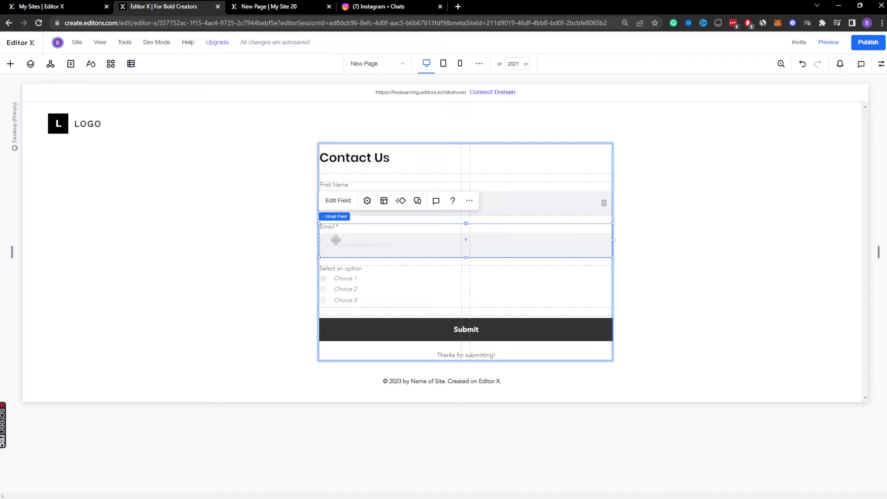
{"action": "mouse_move", "coordinate": [338, 220]}
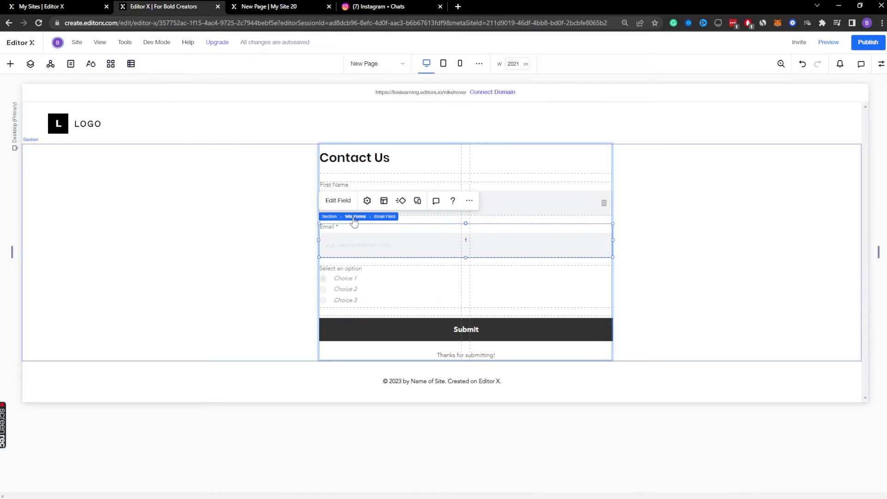
{"action": "left_click", "coordinate": [354, 217]}
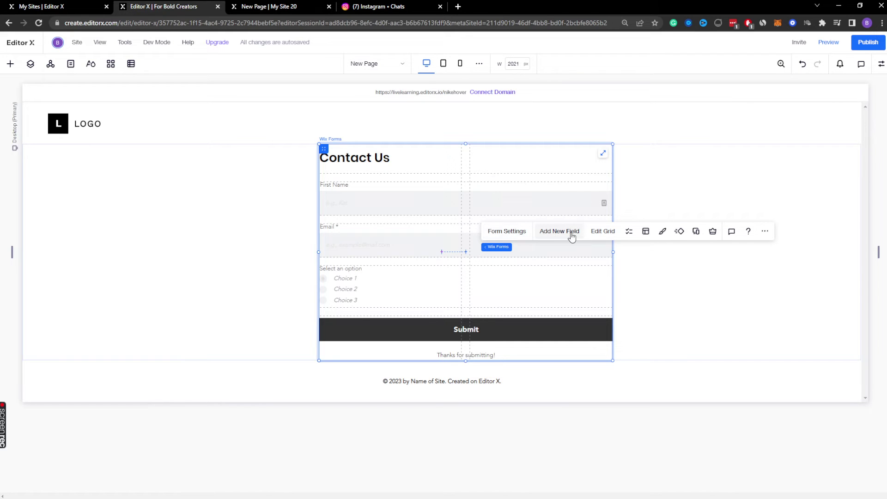
Step: Insert an empty grid row below First Name, undo it, and finish grid editing
{"action": "left_click", "coordinate": [603, 232]}
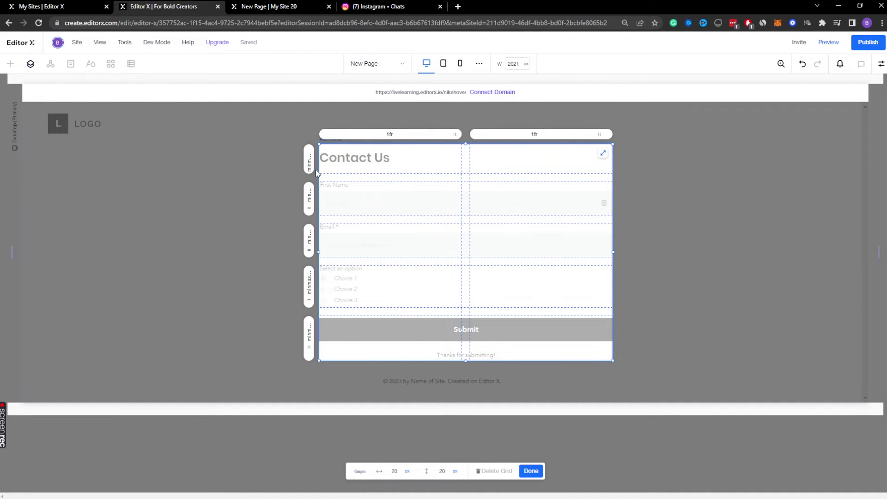
{"action": "left_click", "coordinate": [309, 219]}
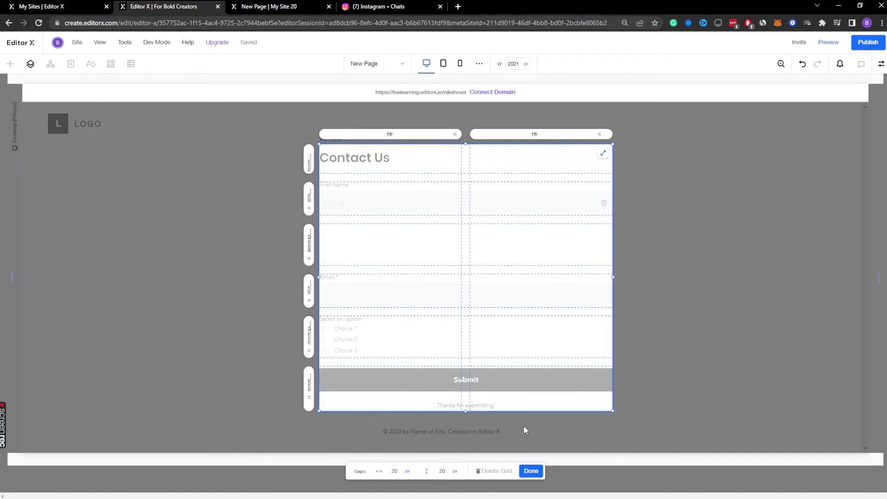
{"action": "key", "text": "ctrl+z"}
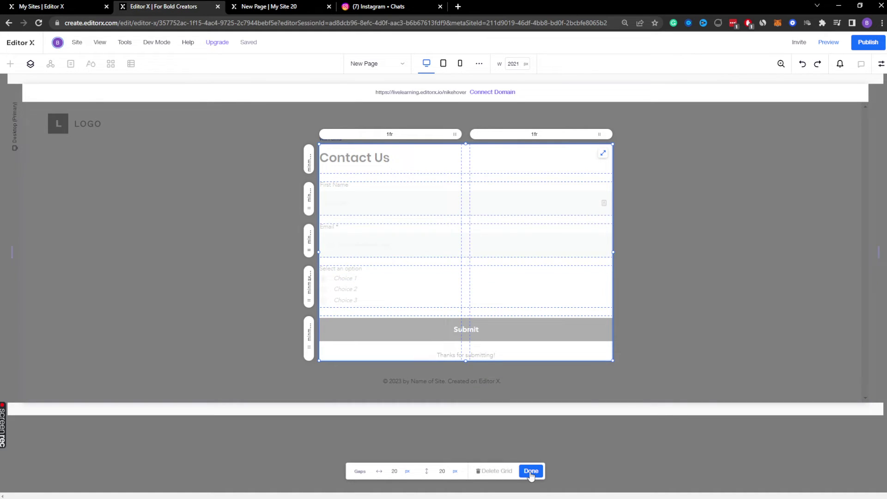
{"action": "left_click", "coordinate": [531, 471]}
Step: Try moving the Contact Us title and preview the page at tablet and mobile widths
{"action": "left_click", "coordinate": [376, 287]}
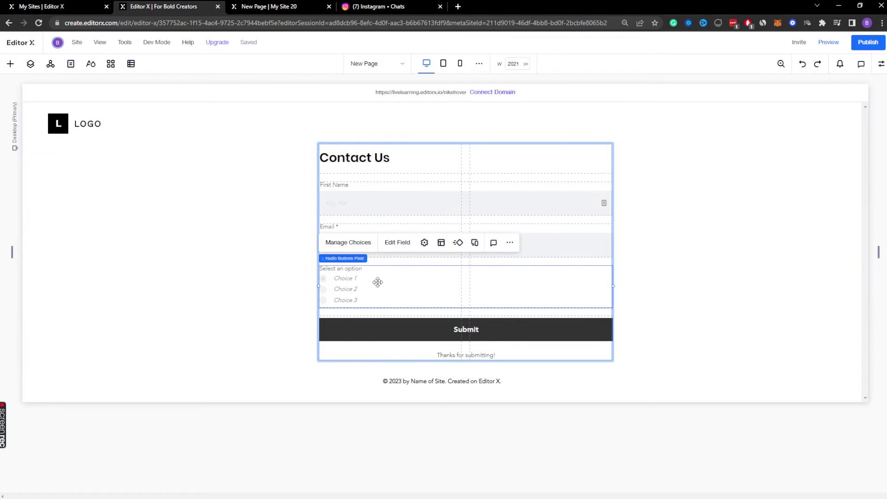
{"action": "left_click", "coordinate": [372, 159]}
{"action": "left_click_drag", "start_coordinate": [371, 159], "coordinate": [673, 231]}
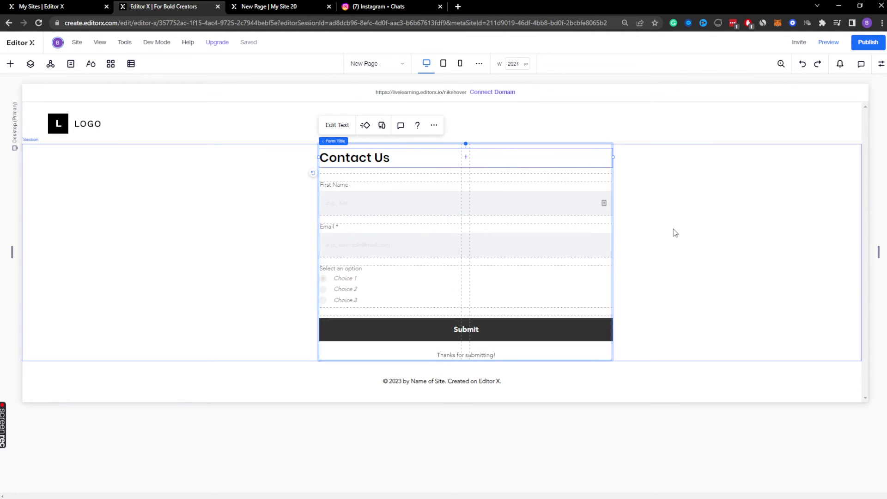
{"action": "left_click", "coordinate": [443, 64]}
{"action": "left_click", "coordinate": [460, 63]}
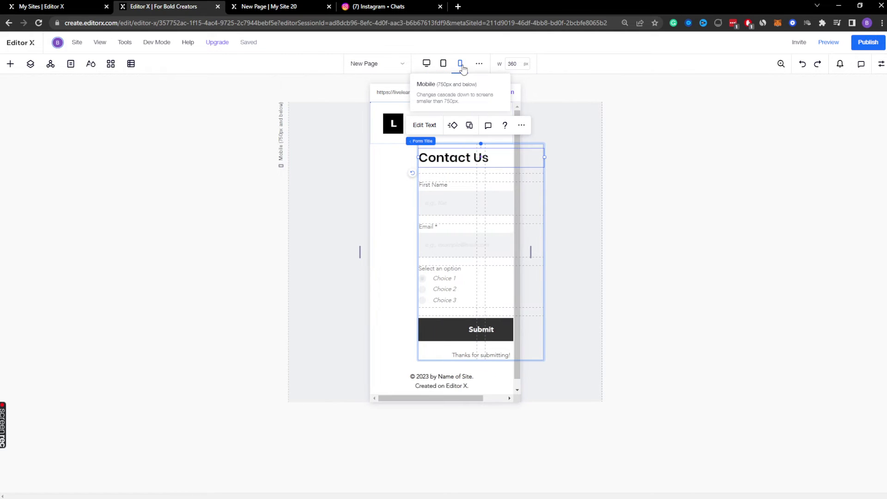
{"action": "left_click", "coordinate": [427, 64]}
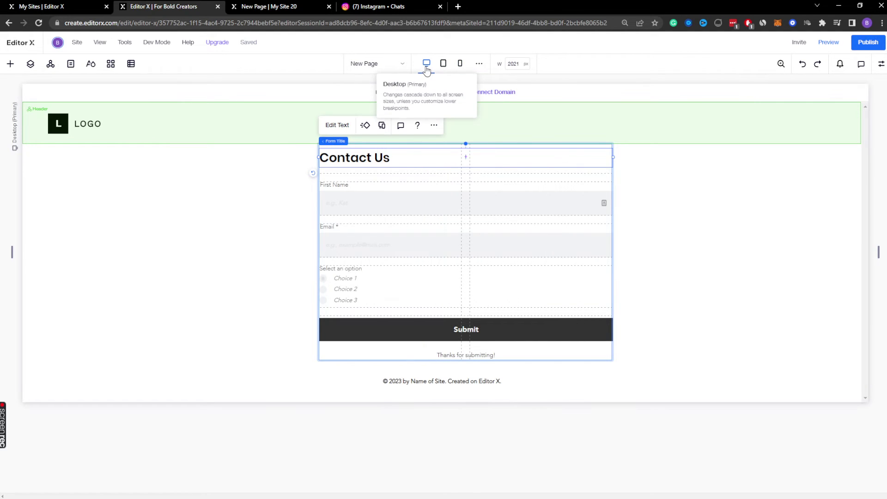
Step: In the tablet layout, left-align the title and centre the form horizontally and vertically
{"action": "left_click", "coordinate": [444, 64]}
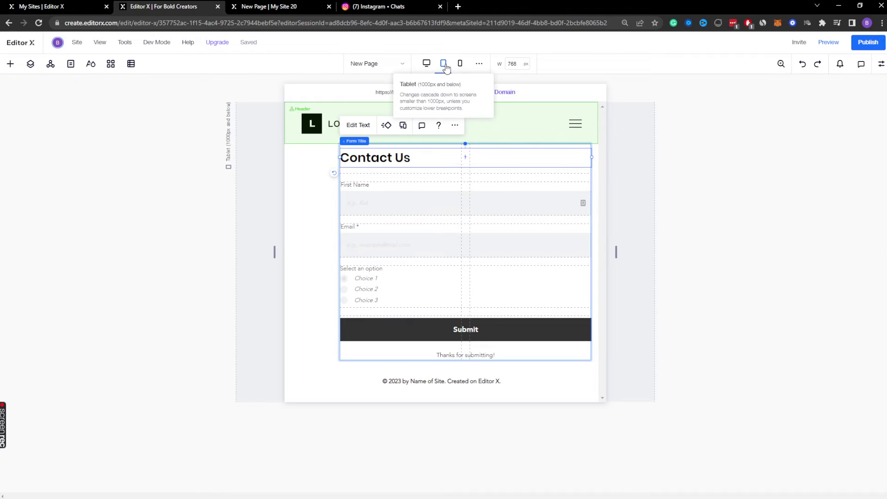
{"action": "left_click", "coordinate": [880, 65]}
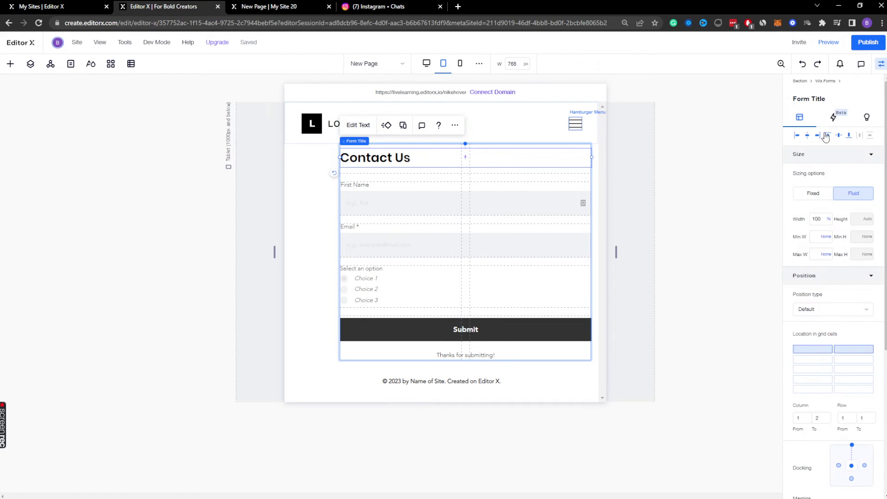
{"action": "left_click", "coordinate": [807, 138]}
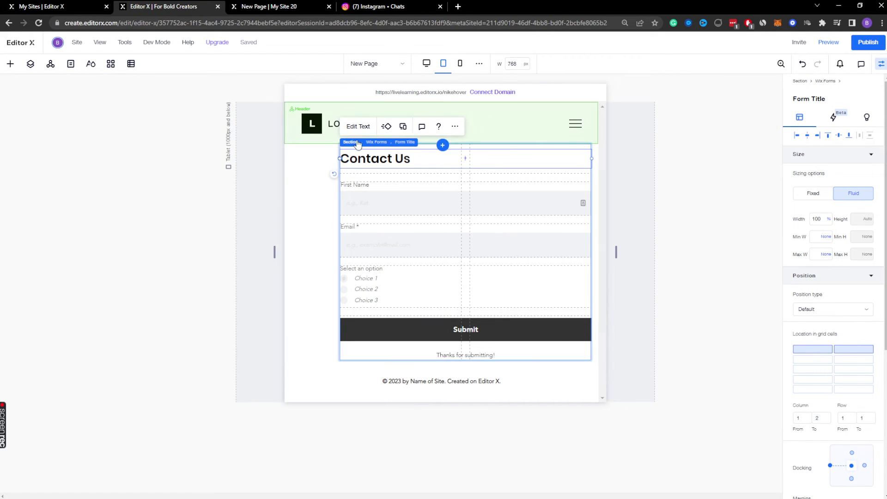
{"action": "left_click", "coordinate": [370, 145]}
{"action": "left_click", "coordinate": [807, 138]}
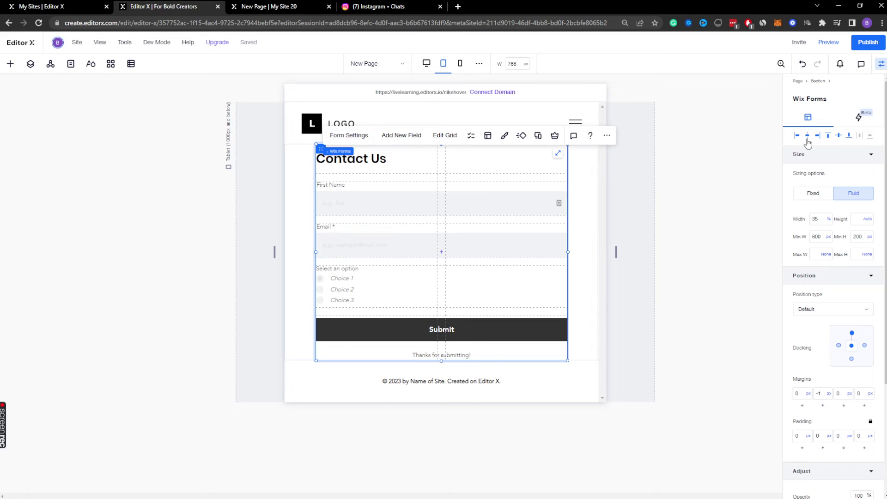
{"action": "left_click", "coordinate": [837, 136]}
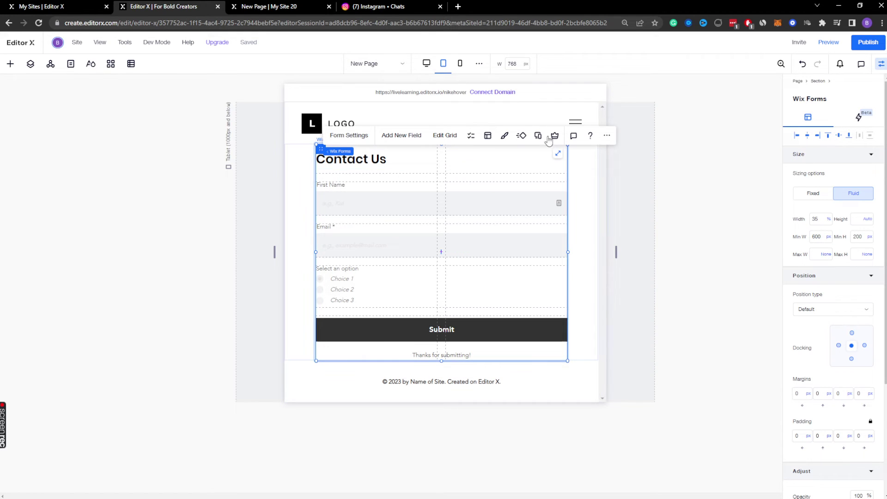
{"action": "left_click", "coordinate": [459, 64]}
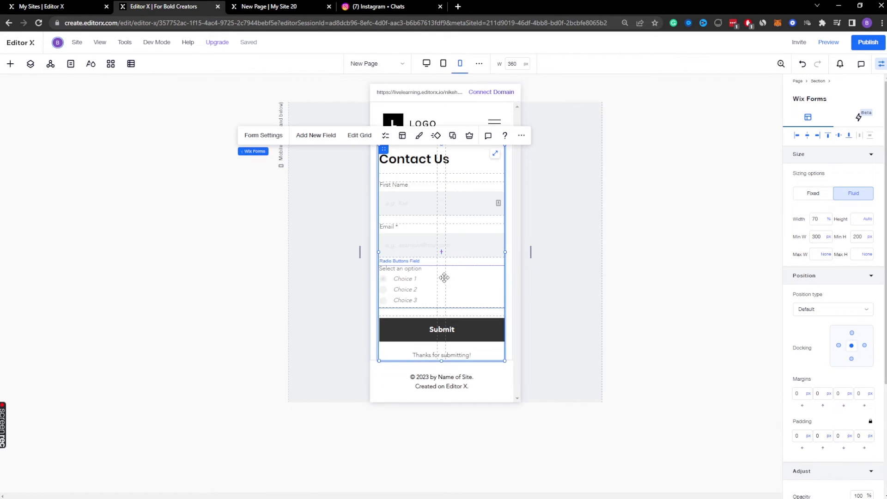
Step: Set the mobile radio field to grid column 1 only, in row 4
{"action": "left_click", "coordinate": [480, 287]}
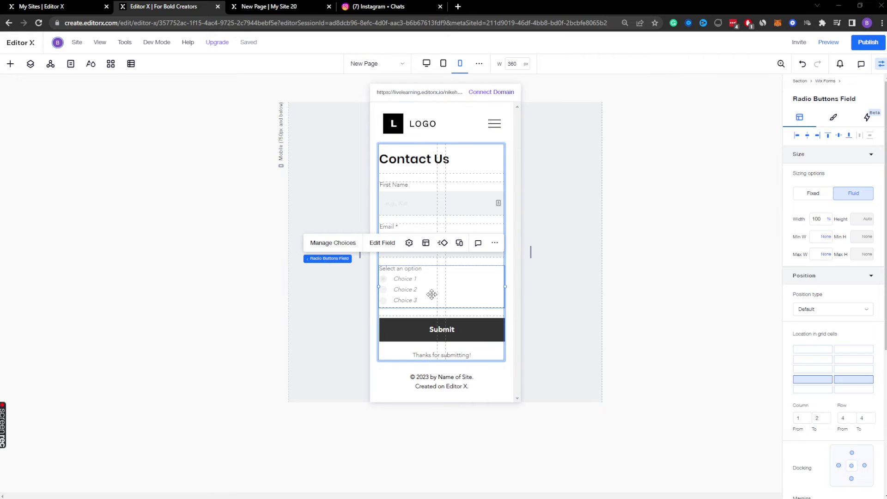
{"action": "left_click", "coordinate": [825, 380]}
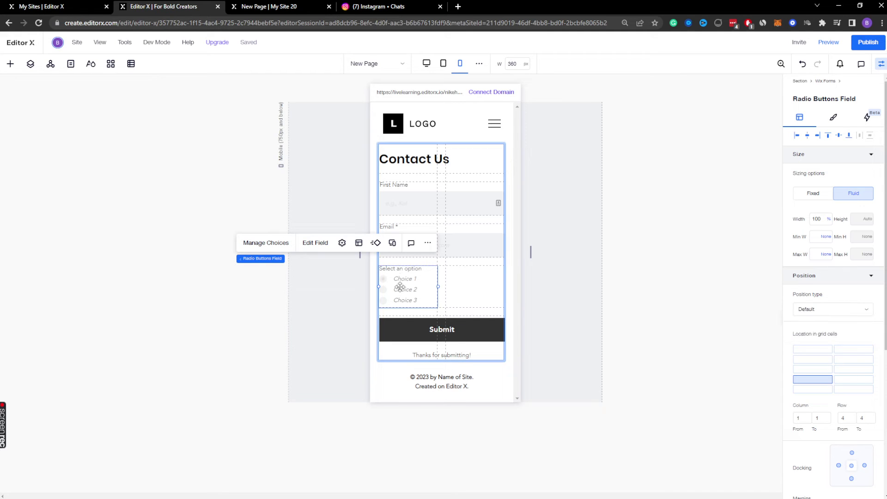
Step: Rename the first radio choice to 'Choice Alpha'
{"action": "left_click", "coordinate": [265, 248]}
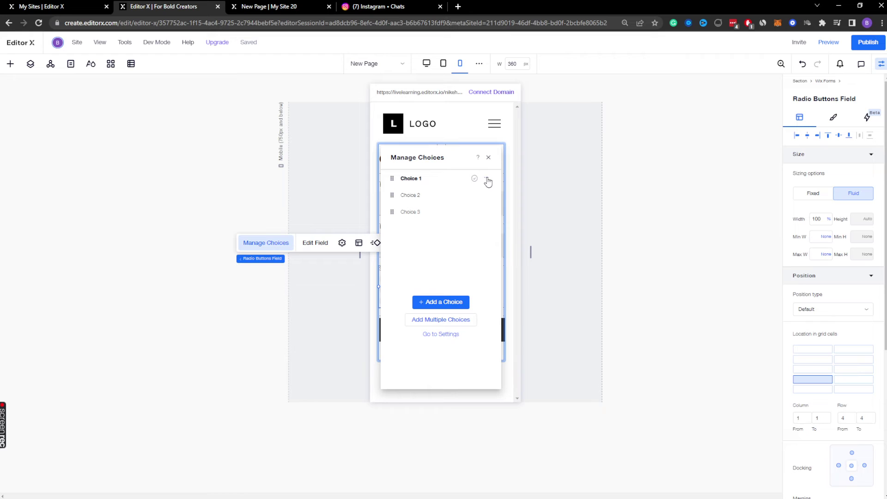
{"action": "left_click", "coordinate": [485, 179]}
{"action": "left_click", "coordinate": [523, 211]}
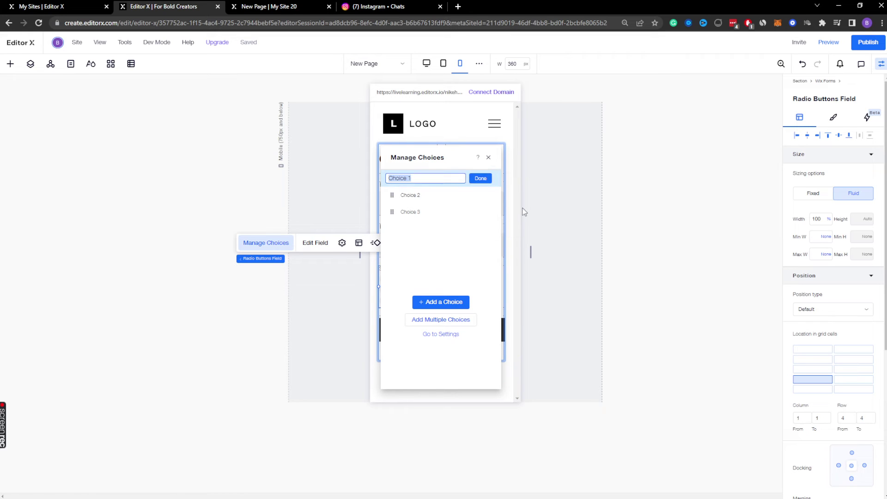
{"action": "left_click", "coordinate": [411, 177]}
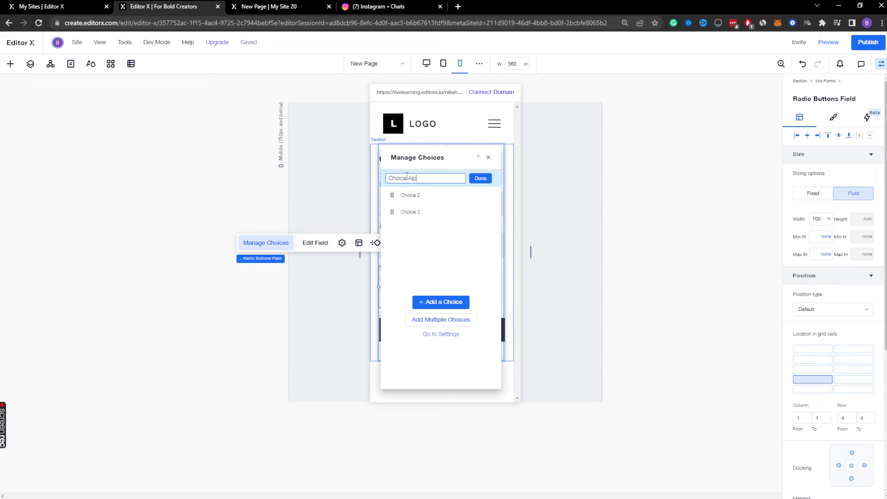
{"action": "key", "text": "Return"}
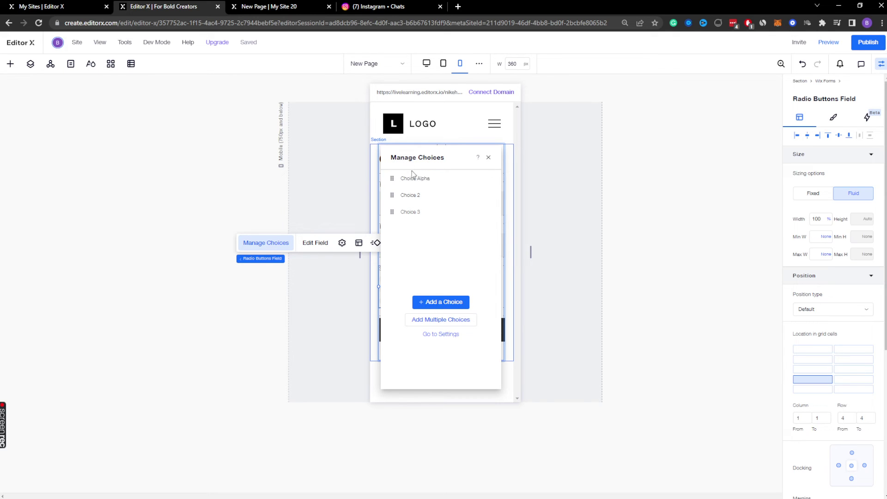
Step: Rename the second radio choice to 'Choice Omega'
{"action": "left_click", "coordinate": [414, 179]}
{"action": "key", "text": "ctrl+c"}
{"action": "left_click", "coordinate": [422, 197]}
{"action": "left_click", "coordinate": [422, 198]}
{"action": "key", "text": "ctrl+v"}
{"action": "left_click_drag", "start_coordinate": [408, 196], "coordinate": [432, 195]}
{"action": "type", "text": "Omega"}
{"action": "key", "text": "Return"}
Step: Rename the third choice to 'Choice Beta' and move Choice Omega to the top
{"action": "left_click", "coordinate": [412, 211]}
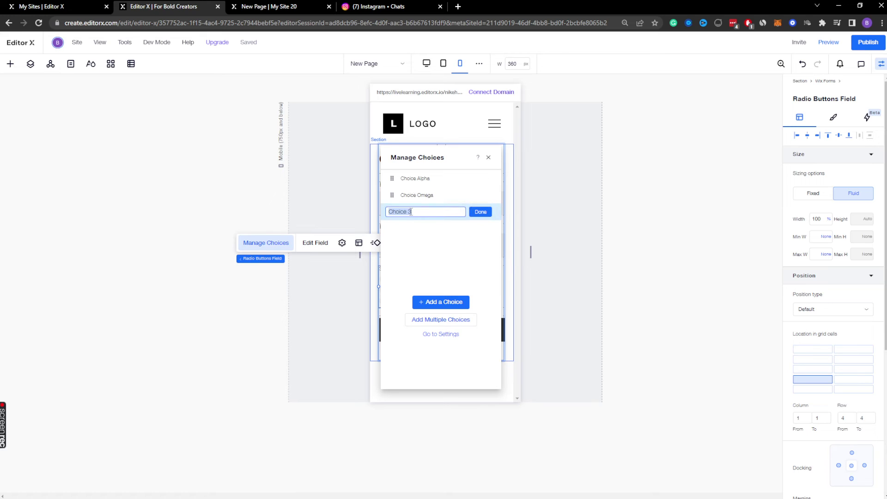
{"action": "left_click", "coordinate": [409, 211]}
{"action": "type", "text": "Beta"}
{"action": "key", "text": "Return"}
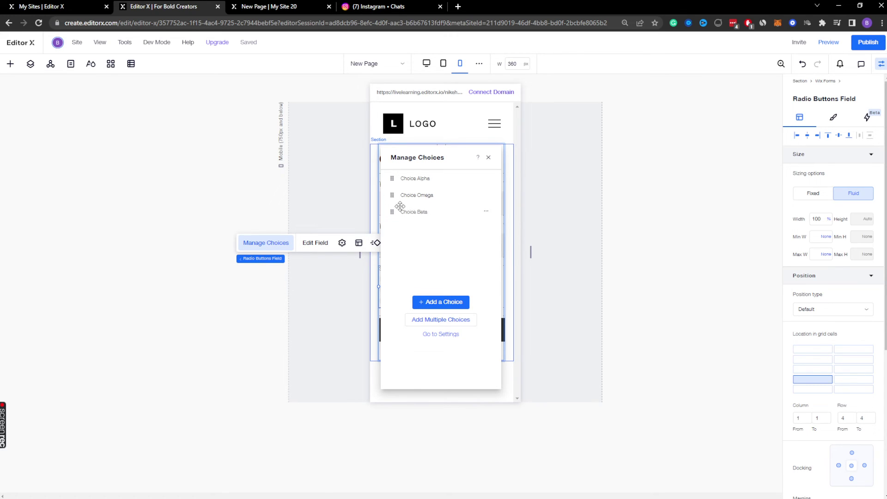
{"action": "left_click_drag", "start_coordinate": [392, 194], "coordinate": [393, 177]}
{"action": "left_click", "coordinate": [488, 157]}
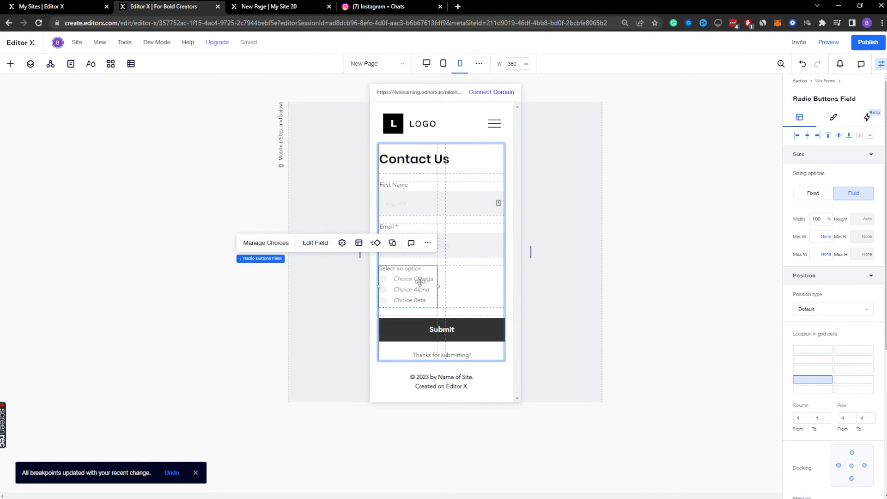
Step: Rename the first radio choice to 'Choice Omega Omega'
{"action": "left_click", "coordinate": [316, 244]}
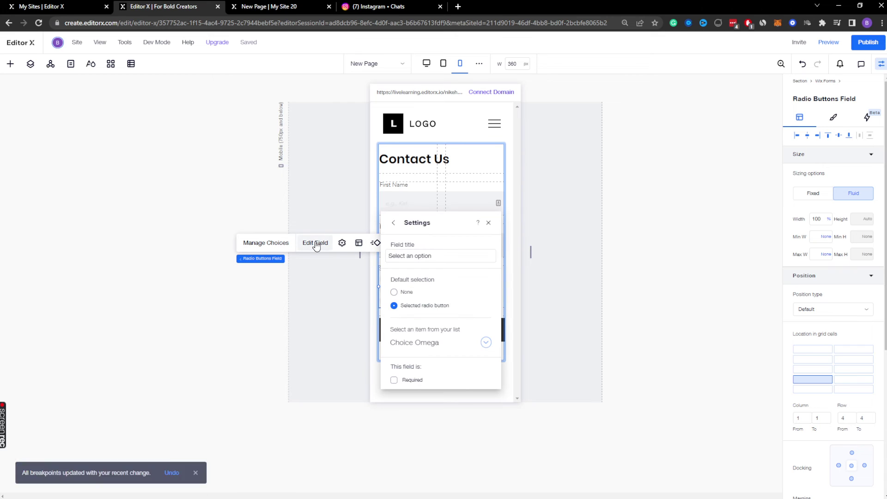
{"action": "left_click", "coordinate": [488, 223]}
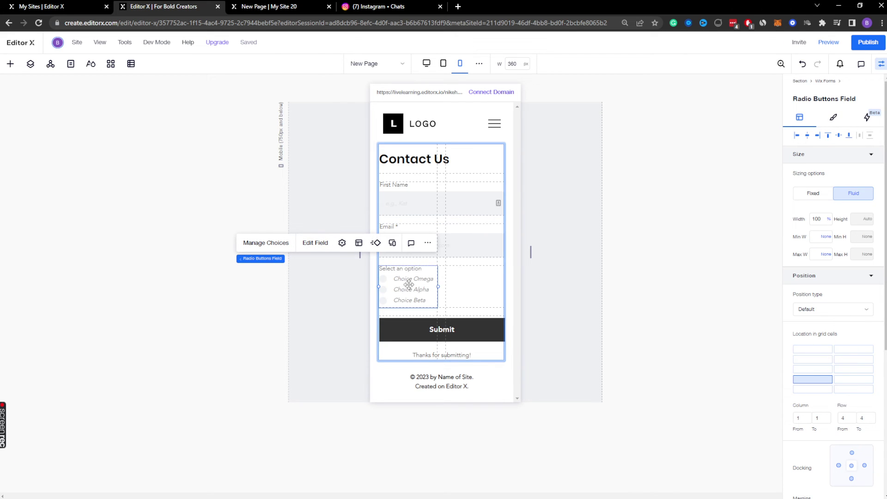
{"action": "left_click", "coordinate": [262, 243]}
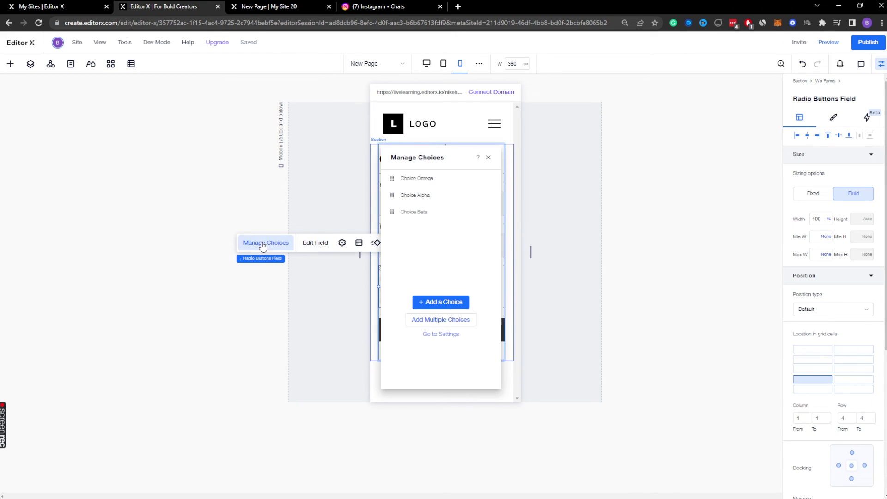
{"action": "left_click", "coordinate": [486, 178]}
{"action": "left_click", "coordinate": [521, 209]}
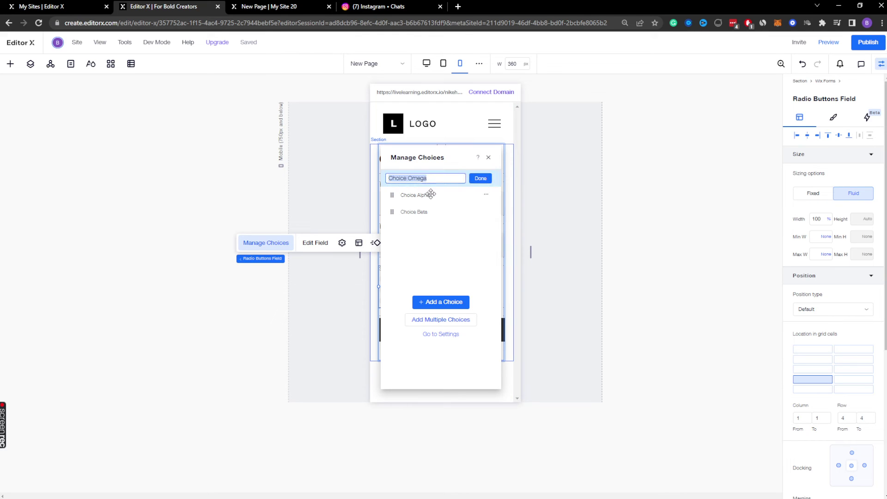
{"action": "left_click_drag", "start_coordinate": [431, 179], "coordinate": [409, 181]}
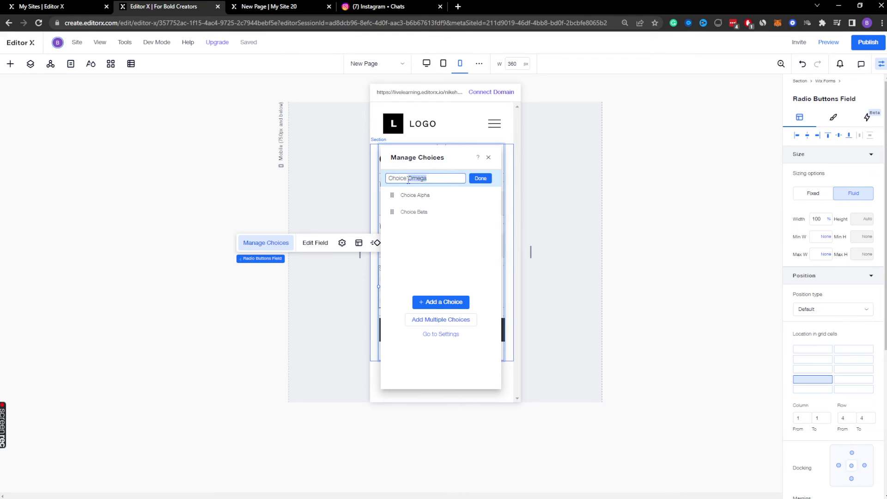
{"action": "left_click", "coordinate": [444, 180]}
{"action": "type", "text": "Omega"}
Step: Rename the second radio choice to 'Choice Alpha Alpha'
{"action": "left_click", "coordinate": [443, 198]}
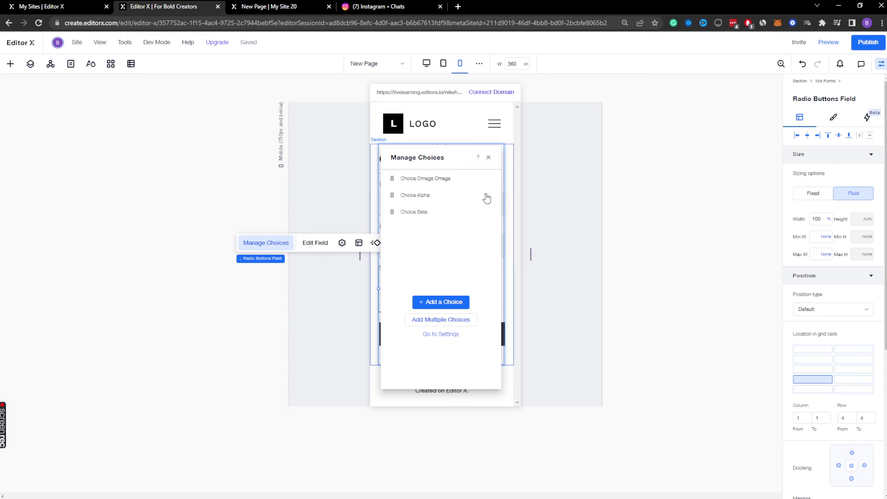
{"action": "left_click", "coordinate": [486, 195]}
{"action": "left_click", "coordinate": [524, 226]}
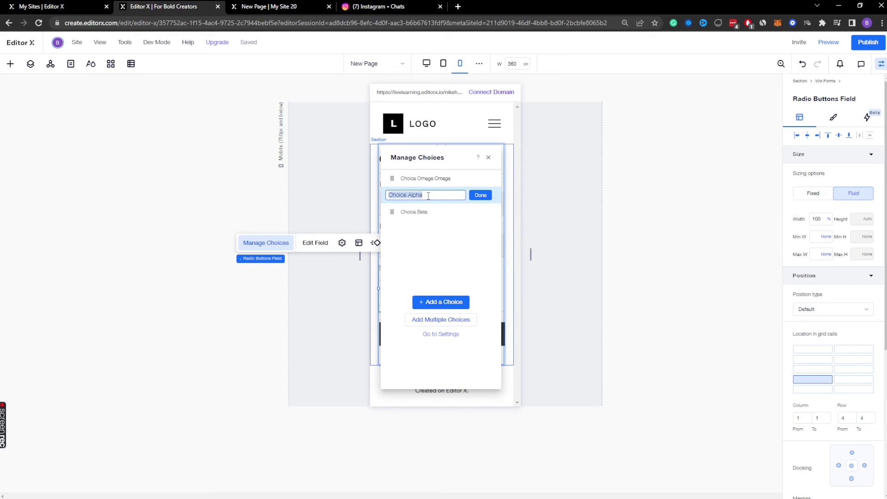
{"action": "left_click", "coordinate": [424, 196]}
{"action": "left_click_drag", "start_coordinate": [408, 195], "coordinate": [433, 192]}
{"action": "type", "text": "Alpha"}
{"action": "key", "text": "Return"}
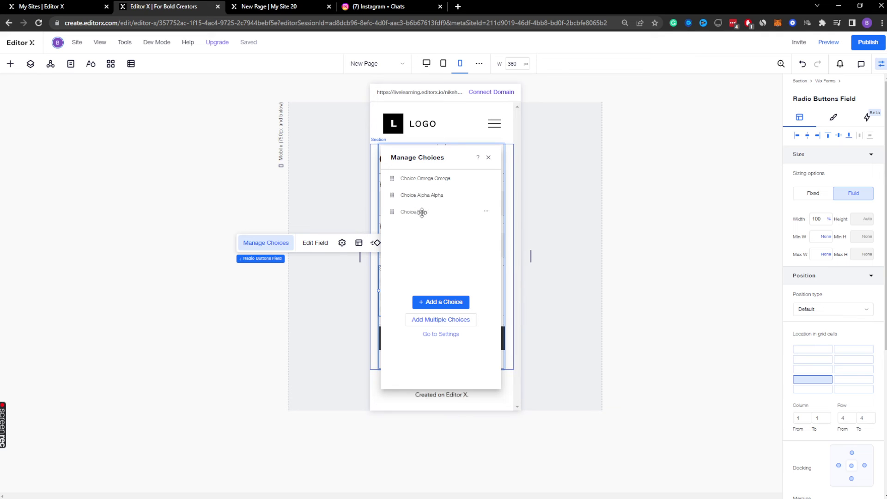
Step: Rename the third radio choice to 'Choice Beta Beta' and close the choice list
{"action": "left_click", "coordinate": [487, 212]}
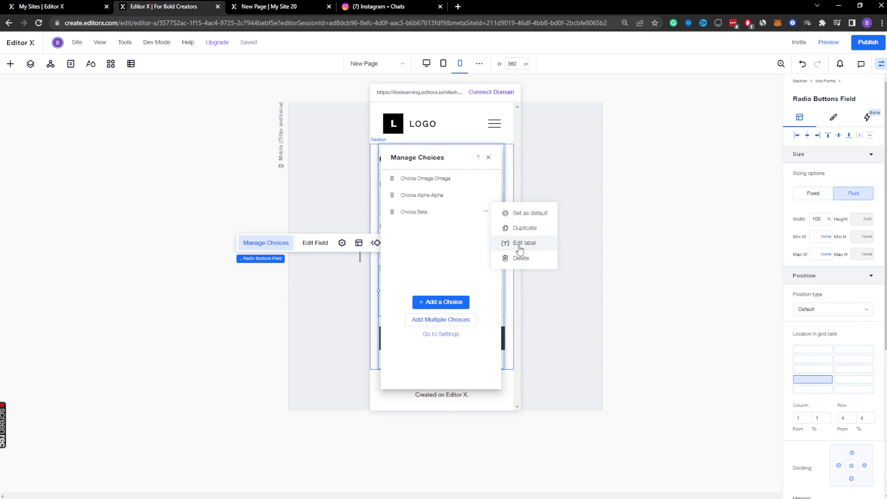
{"action": "left_click", "coordinate": [521, 243]}
{"action": "left_click", "coordinate": [421, 211]}
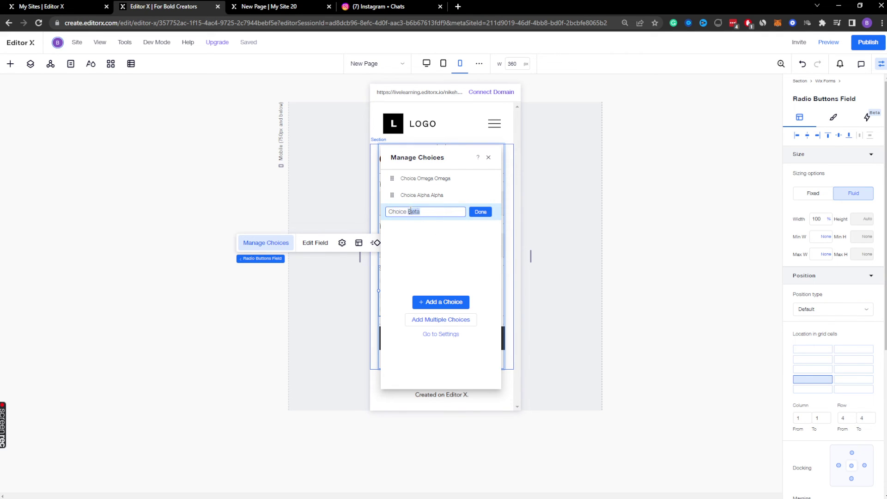
{"action": "type", "text": "Beta"}
{"action": "left_click", "coordinate": [480, 212]}
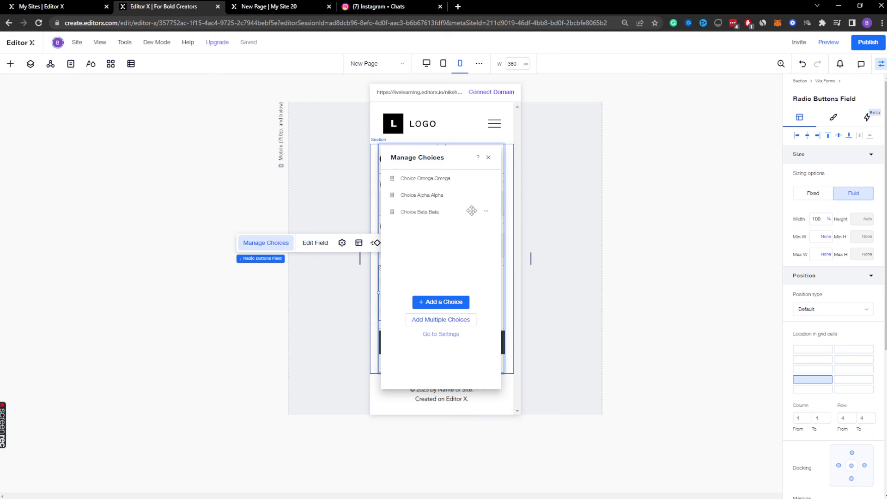
{"action": "left_click", "coordinate": [488, 158]}
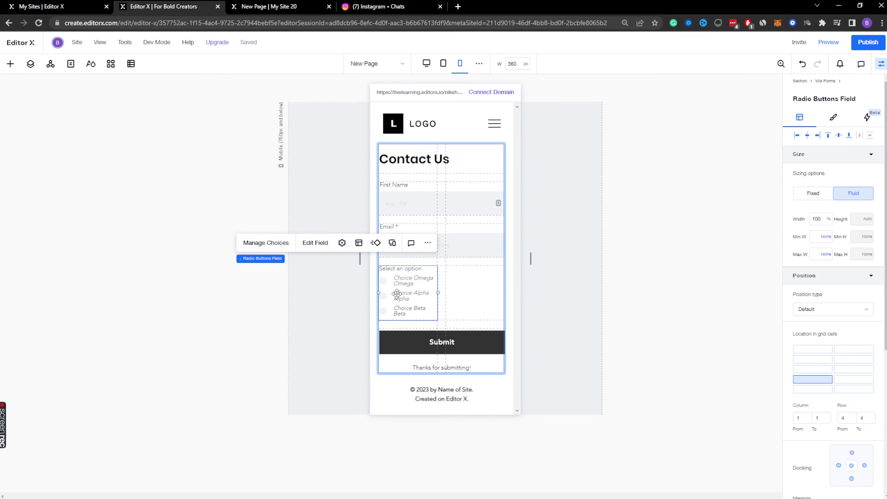
Step: Span the radio field over both grid columns in row 4, then widen the canvas to Tablet
{"action": "mouse_move", "coordinate": [435, 293]}
{"action": "left_mouse_down"}
{"action": "mouse_move", "coordinate": [420, 294]}
{"action": "mouse_move", "coordinate": [446, 301]}
{"action": "mouse_move", "coordinate": [420, 297]}
{"action": "mouse_move", "coordinate": [433, 295]}
{"action": "left_mouse_up"}
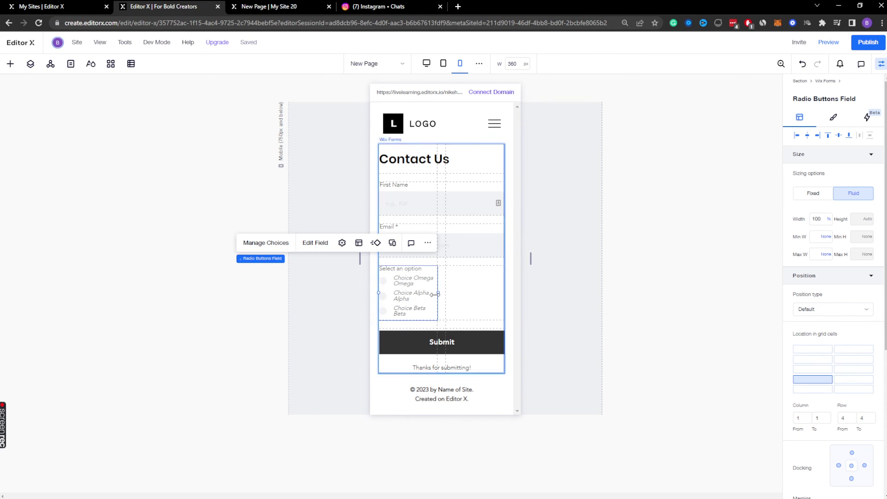
{"action": "left_click", "coordinate": [845, 384], "text": "shift"}
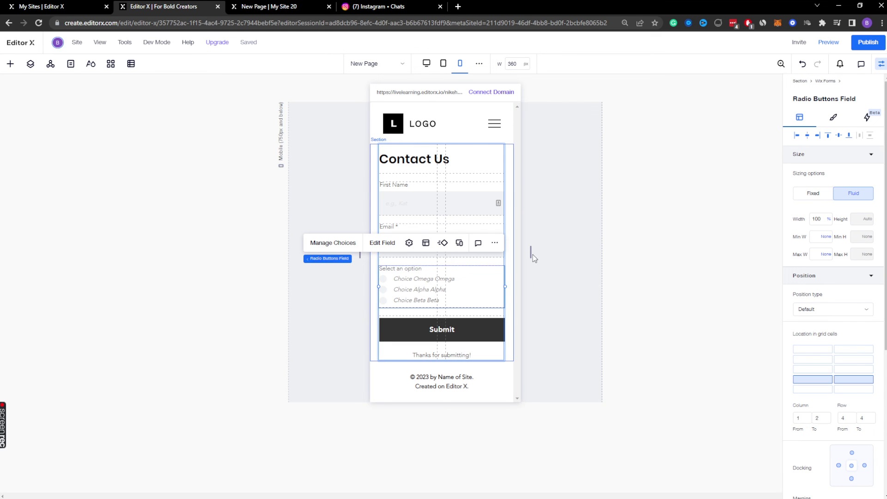
{"action": "left_click_drag", "start_coordinate": [534, 258], "coordinate": [658, 254]}
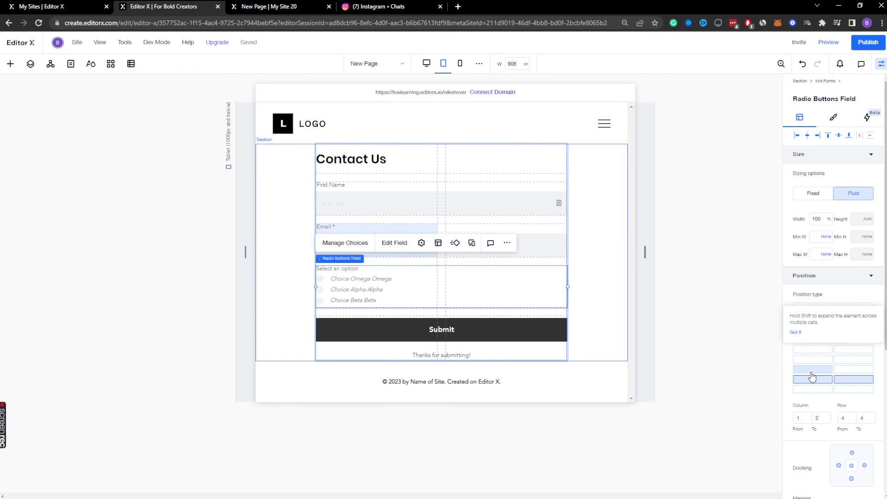
Step: On tablet, move Email down to row 4 and First Name to row 3
{"action": "left_click", "coordinate": [557, 233]}
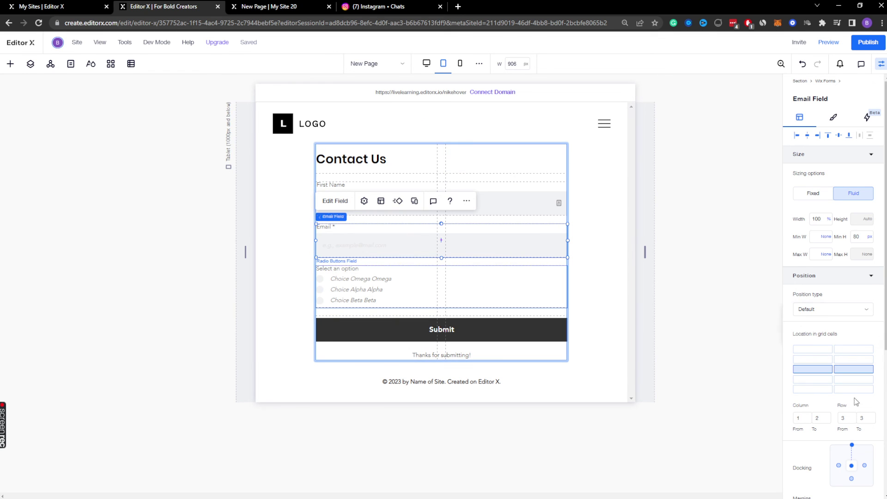
{"action": "left_click_drag", "start_coordinate": [819, 380], "coordinate": [848, 381]}
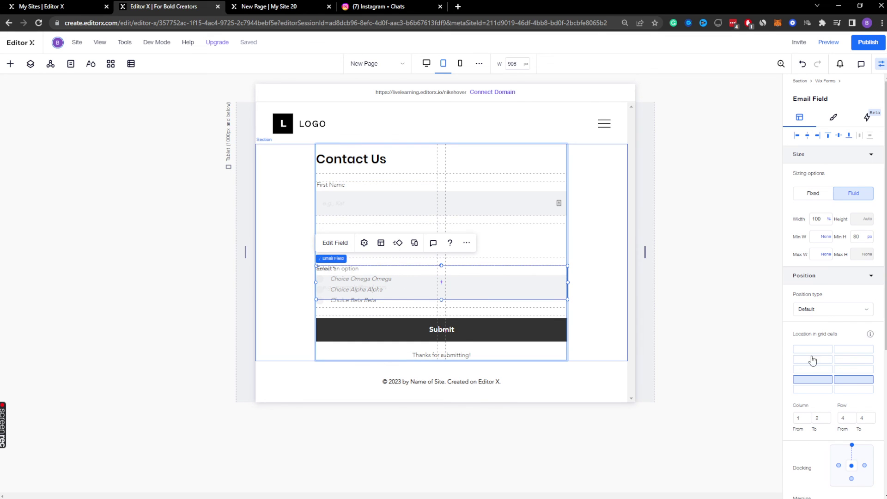
{"action": "left_click", "coordinate": [404, 192]}
{"action": "left_click_drag", "start_coordinate": [812, 359], "coordinate": [859, 373]}
{"action": "left_click", "coordinate": [839, 362]}
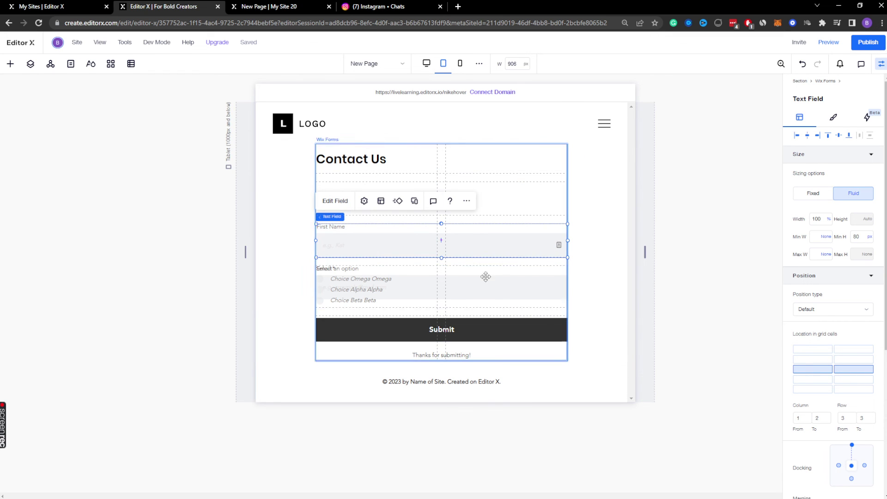
Step: Place the radio field in row 2 spanning columns 1–2
{"action": "left_click", "coordinate": [337, 292]}
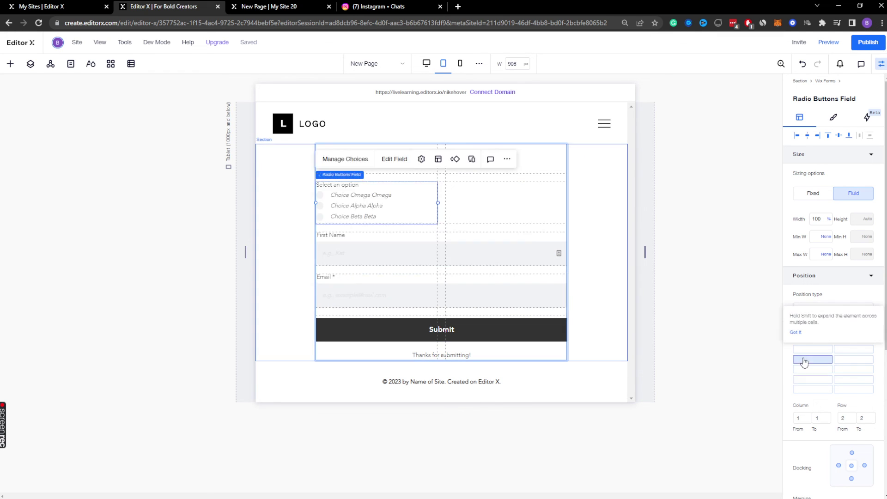
{"action": "left_click_drag", "start_coordinate": [806, 363], "coordinate": [864, 362]}
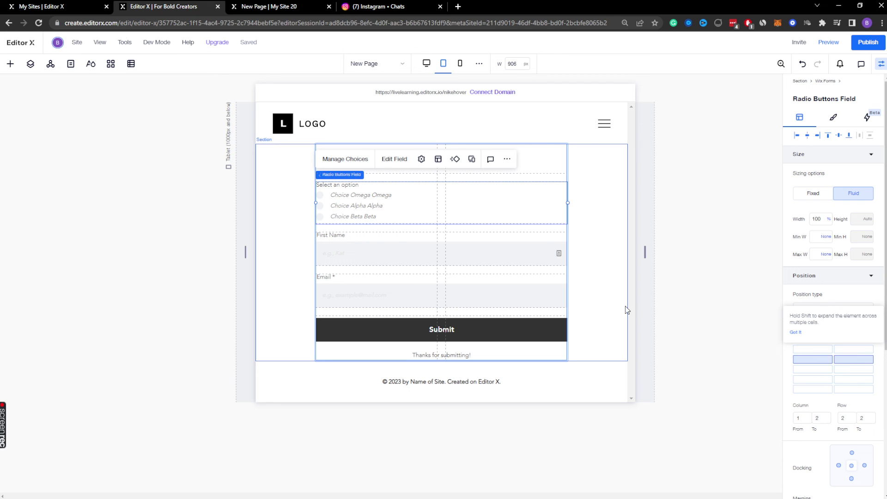
{"action": "left_click", "coordinate": [602, 213]}
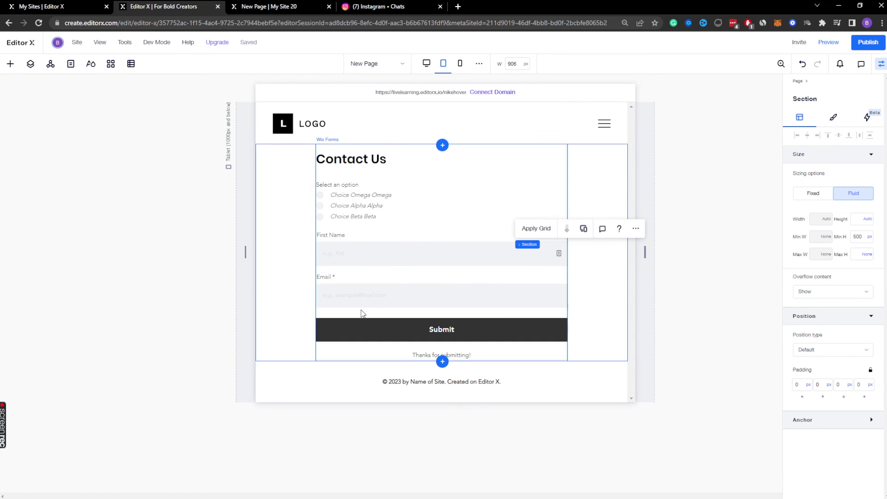